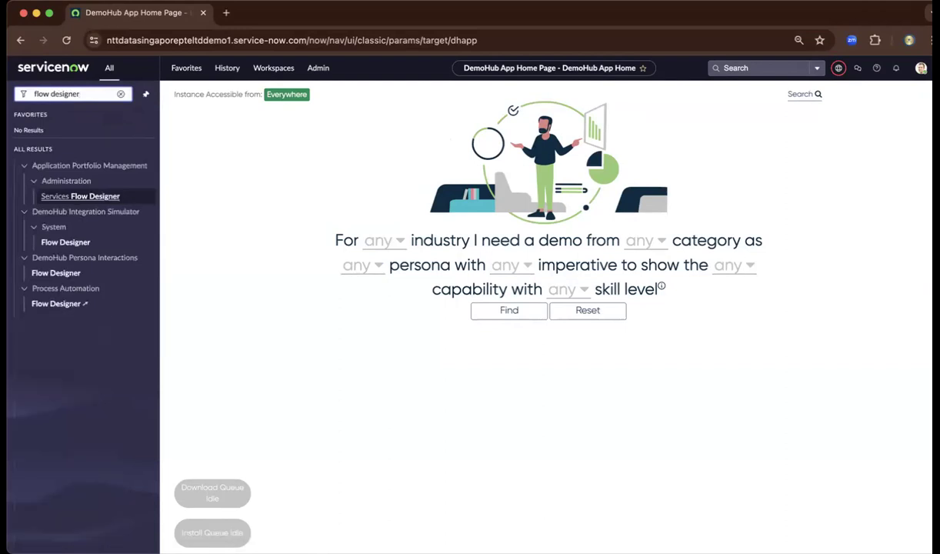
Step: Open Flow Designer from Process Automation and look through the lists of subflows and flows
{"action": "left_click", "coordinate": [63, 304]}
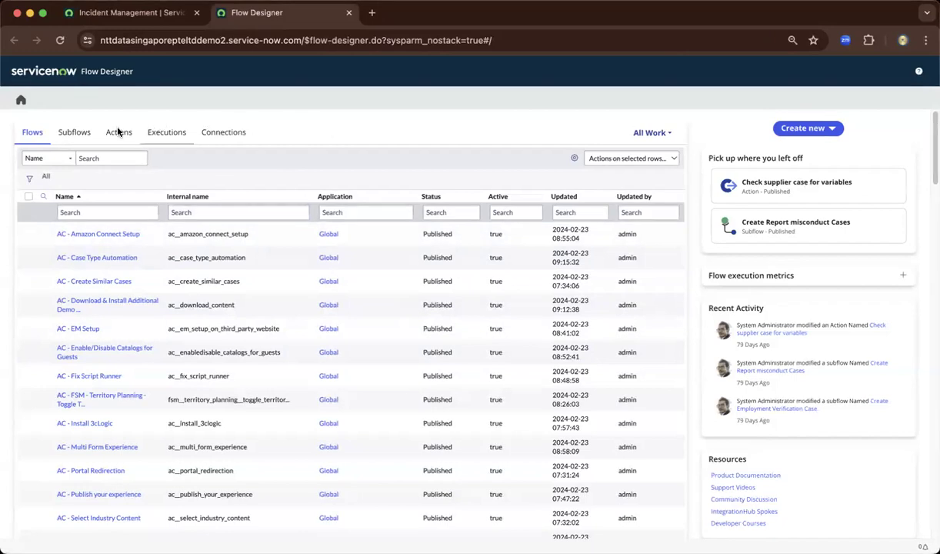
{"action": "left_click", "coordinate": [76, 136]}
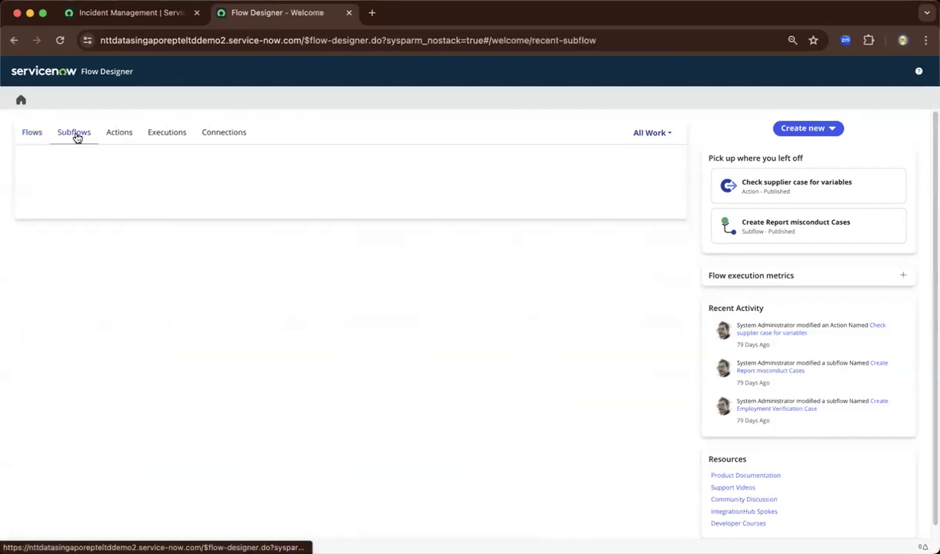
{"action": "left_click", "coordinate": [37, 132]}
{"action": "left_click", "coordinate": [77, 135]}
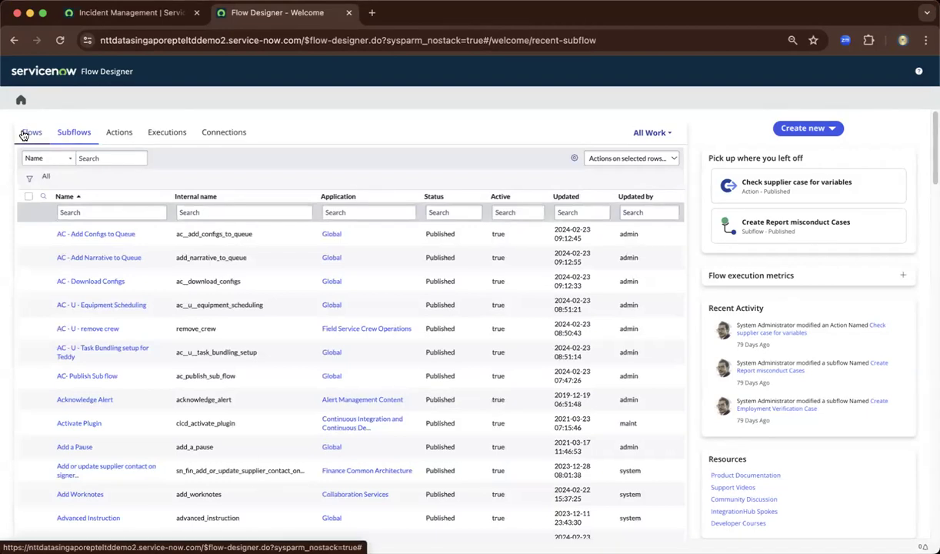
{"action": "left_click", "coordinate": [24, 135]}
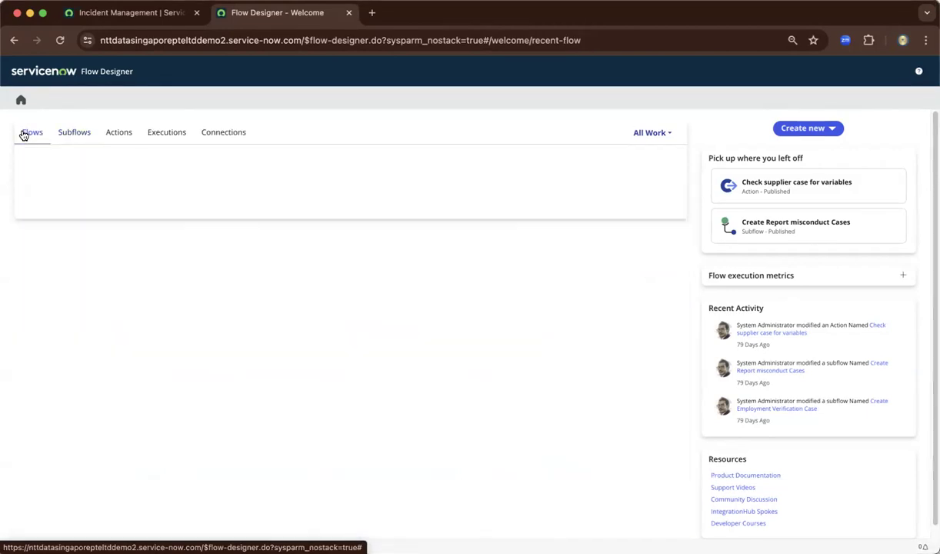
Step: Create a new flow named "Demo Flow" in the Global application without protection, and dismiss the guided tour offer
{"action": "left_click", "coordinate": [834, 129]}
{"action": "left_click", "coordinate": [800, 150]}
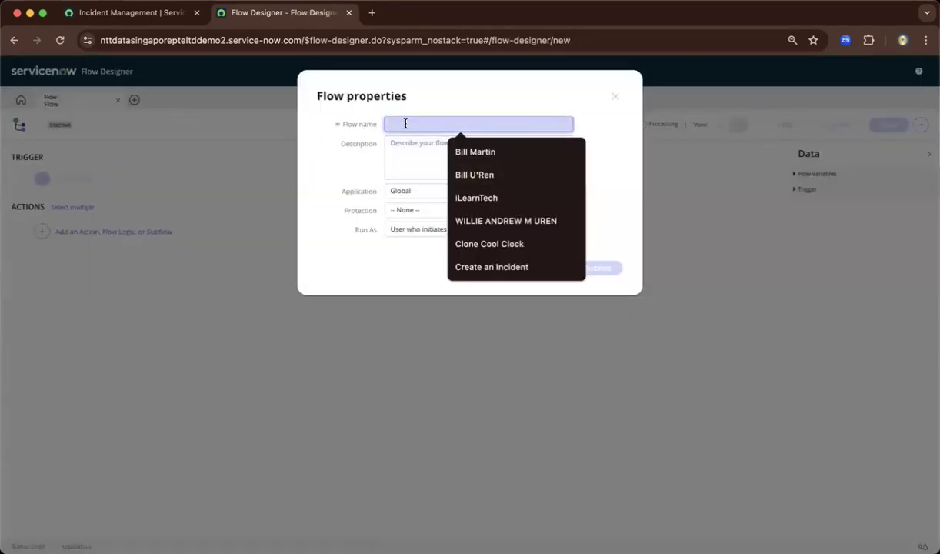
{"action": "type", "text": "Dem"}
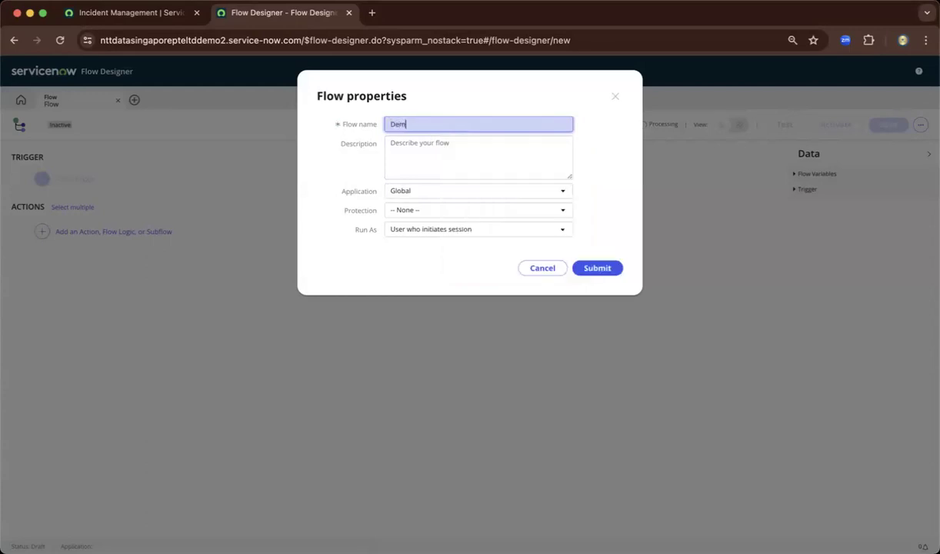
{"action": "type", "text": "o Flow"}
{"action": "key", "text": "Tab"}
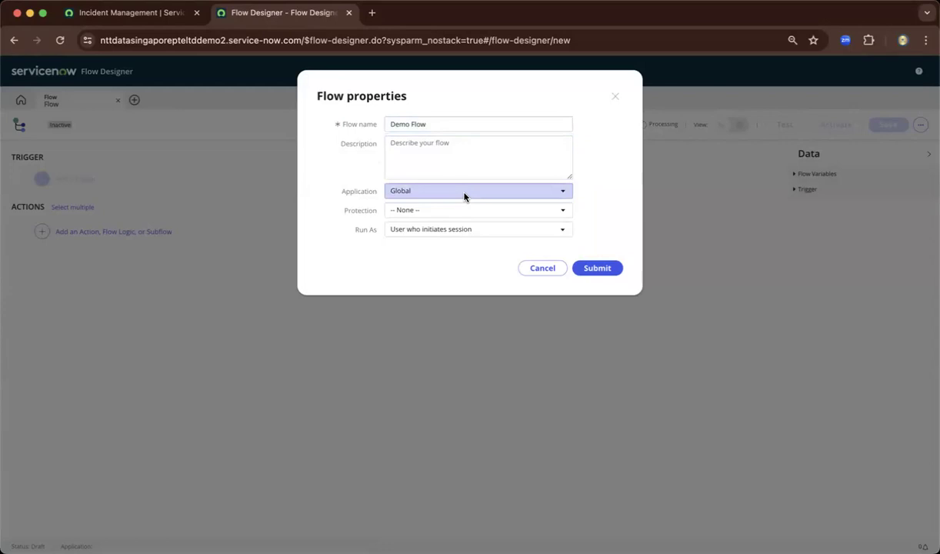
{"action": "left_click", "coordinate": [521, 211]}
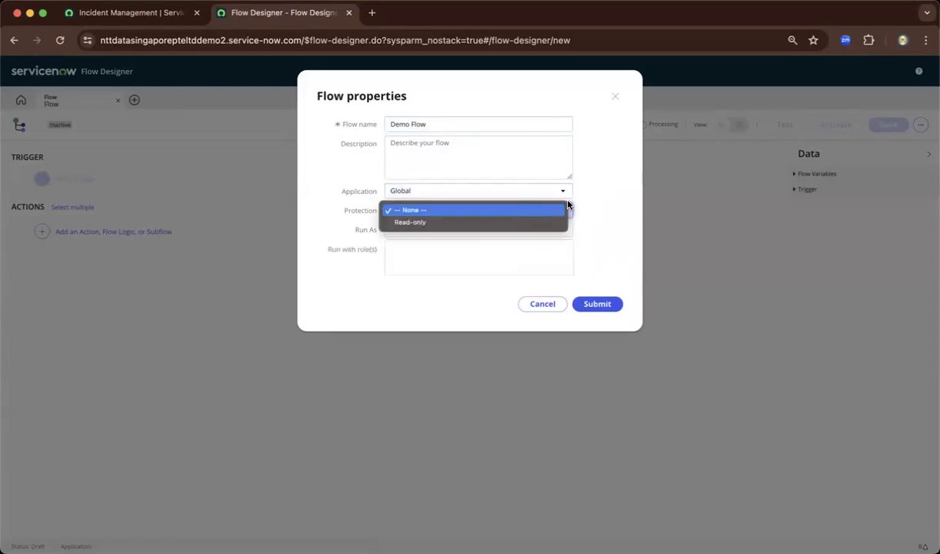
{"action": "left_click", "coordinate": [615, 169]}
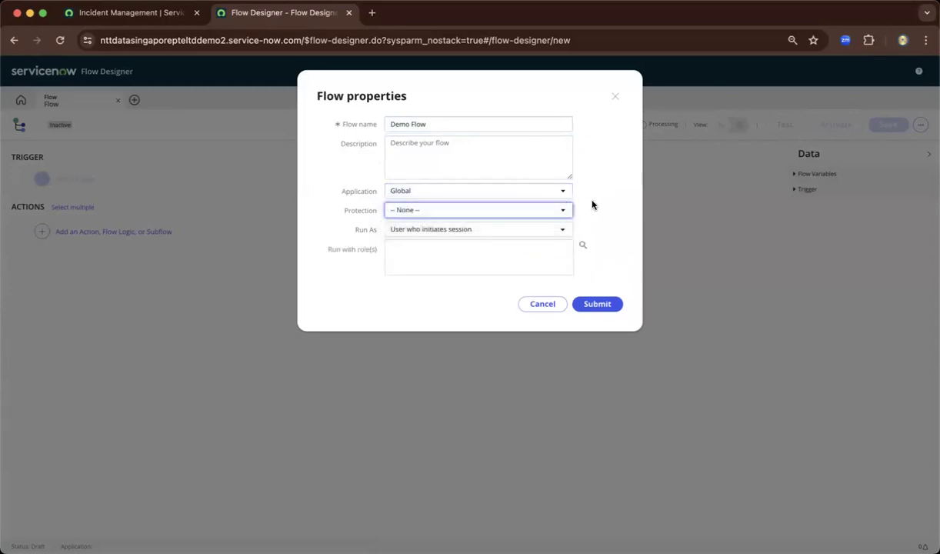
{"action": "left_click", "coordinate": [596, 304]}
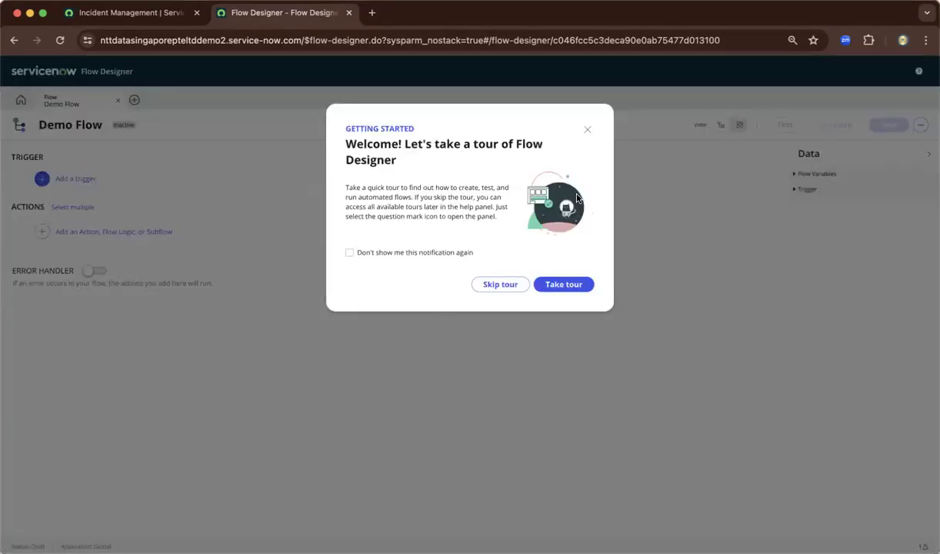
{"action": "left_click", "coordinate": [588, 130]}
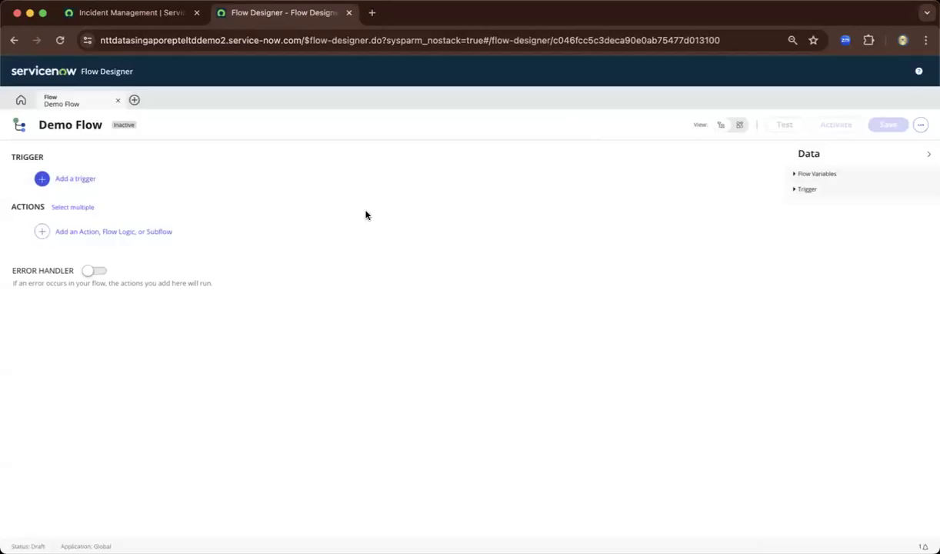
Step: Review the scheduled and application trigger types, and add a record-based Created or Updated trigger to the flow
{"action": "left_click", "coordinate": [77, 181]}
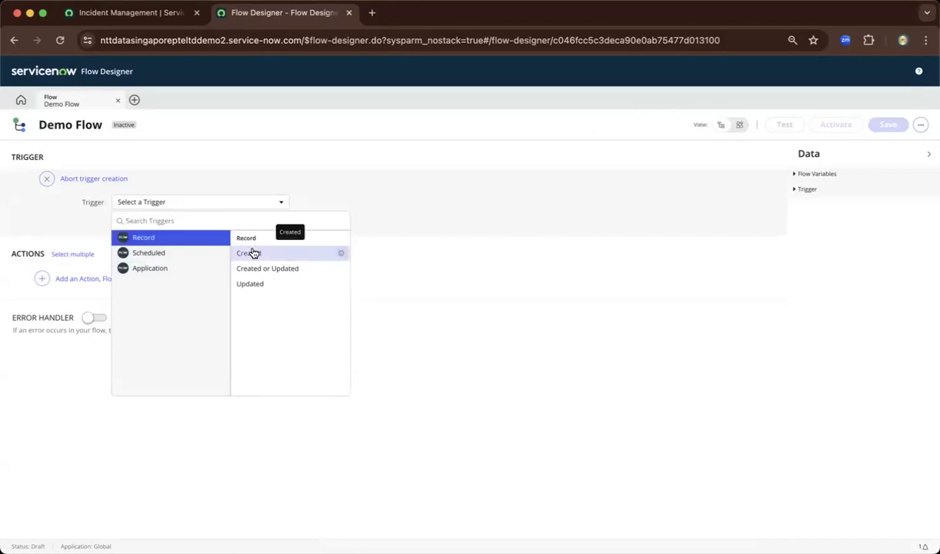
{"action": "left_click", "coordinate": [176, 252]}
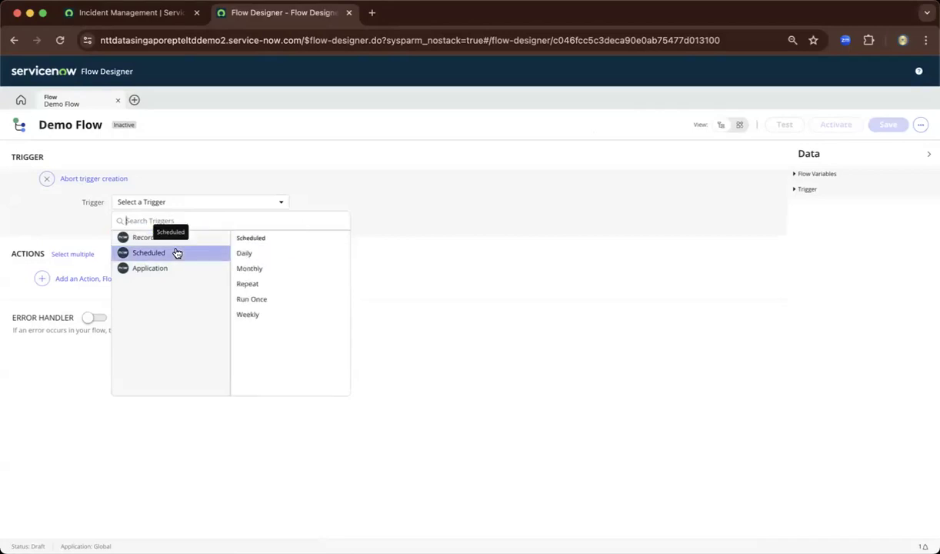
{"action": "left_click", "coordinate": [164, 270]}
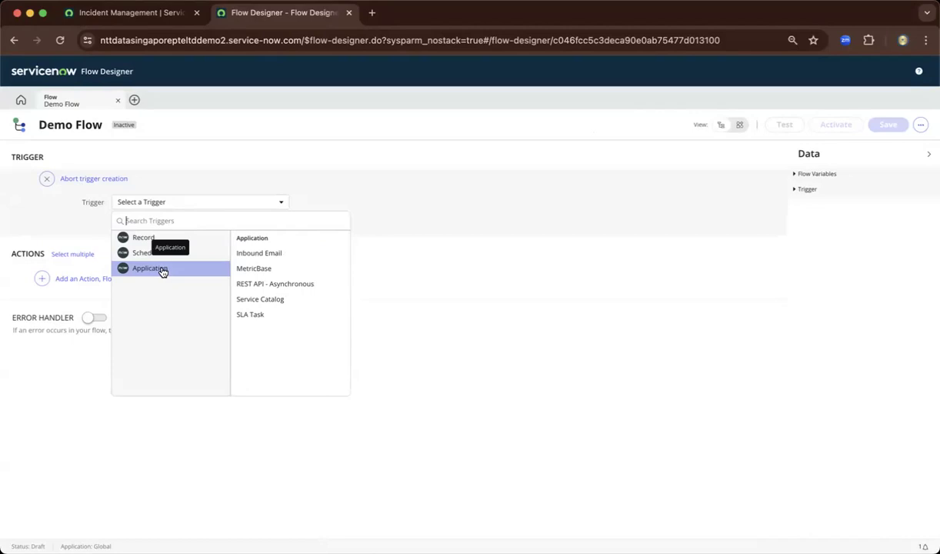
{"action": "left_click", "coordinate": [151, 244]}
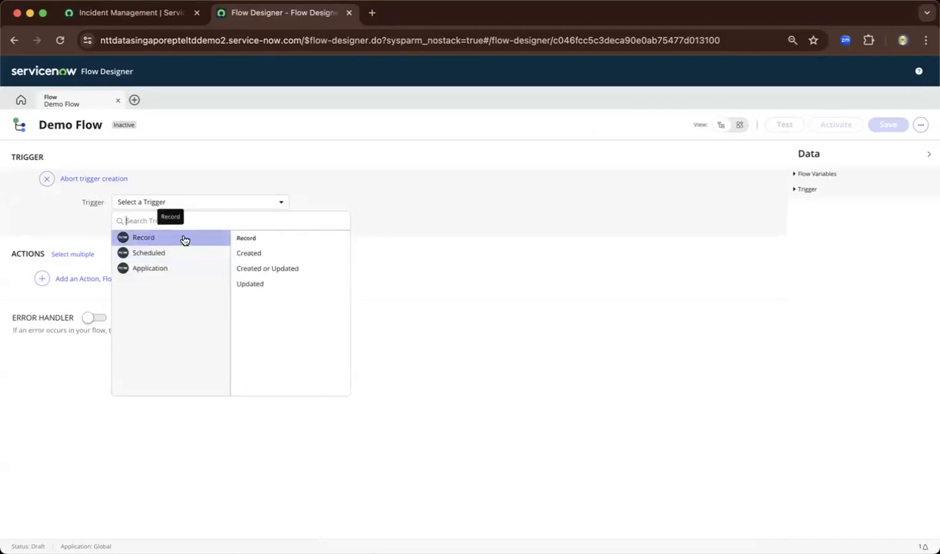
{"action": "left_click", "coordinate": [261, 268]}
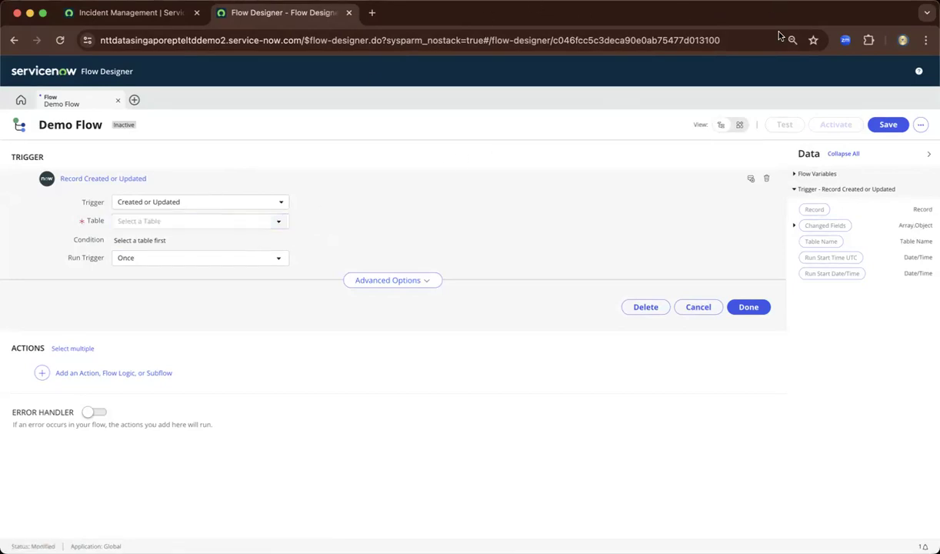
Step: Set the trigger's table to Incident [incident]
{"action": "left_click", "coordinate": [260, 220]}
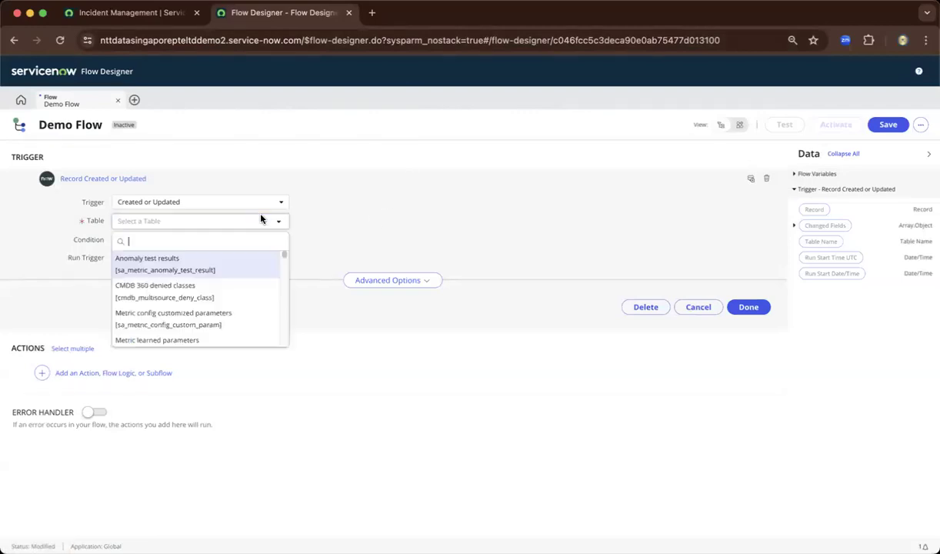
{"action": "type", "text": "in"}
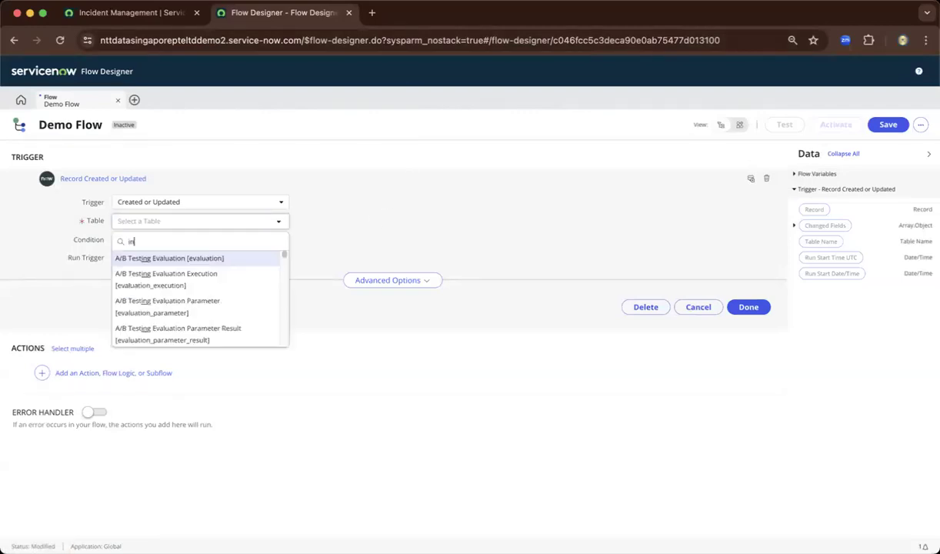
{"action": "type", "text": "cident"}
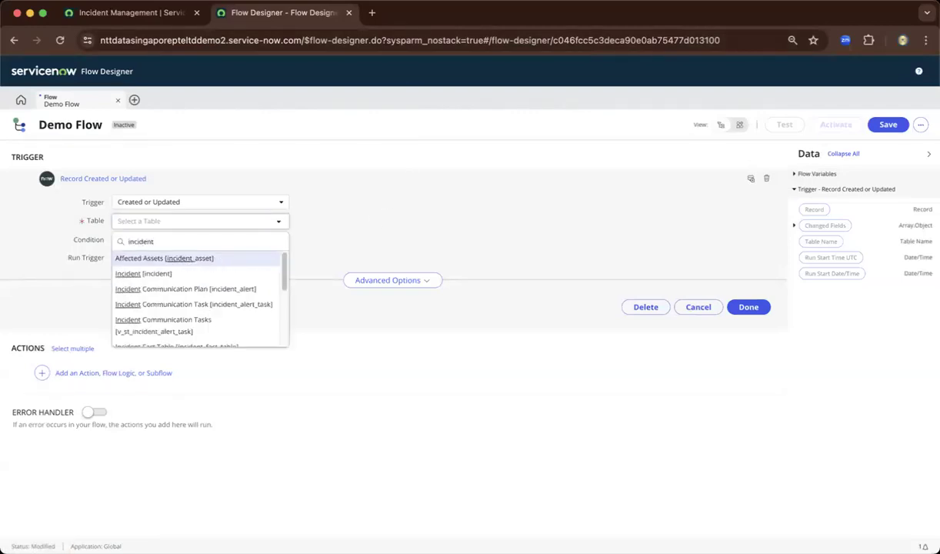
{"action": "left_click", "coordinate": [169, 275]}
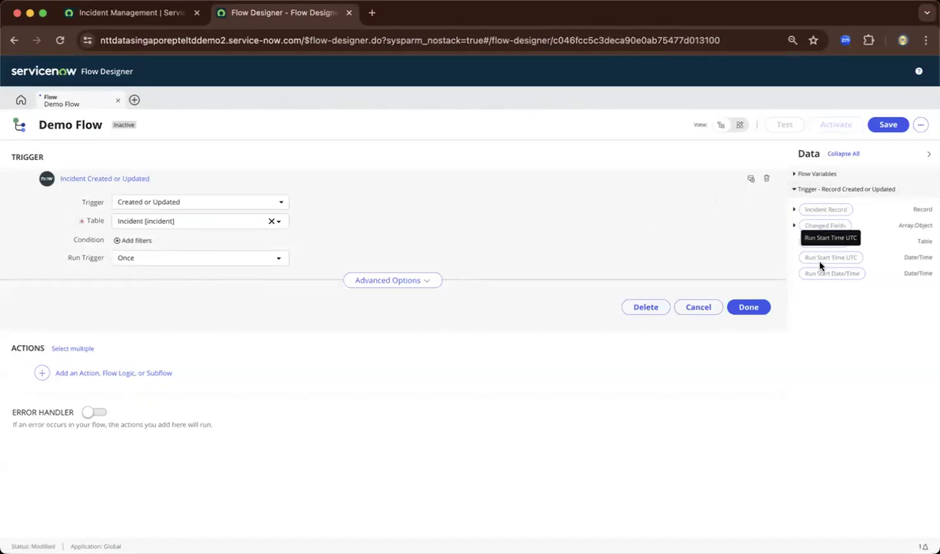
Step: Check the incident record's available data fields and add the trigger condition Active is true
{"action": "left_click", "coordinate": [796, 211]}
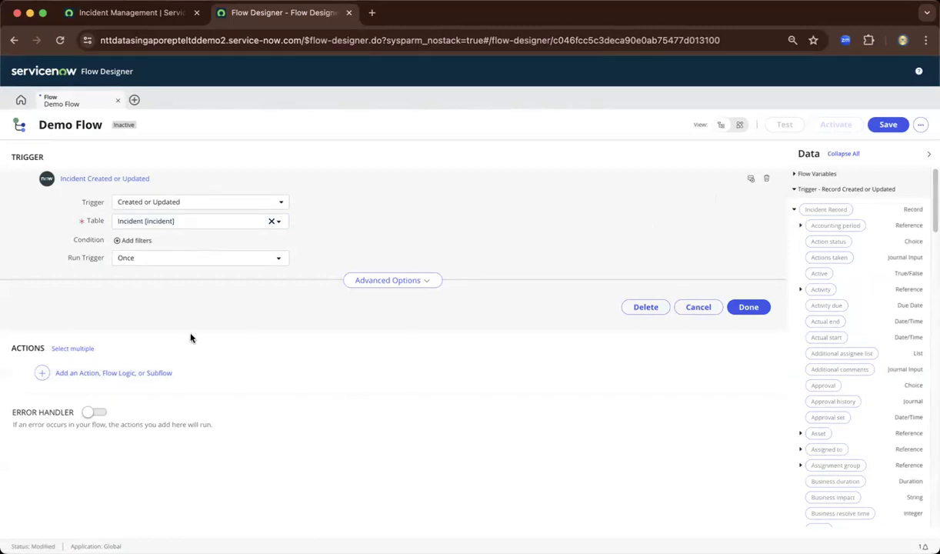
{"action": "left_click", "coordinate": [138, 242]}
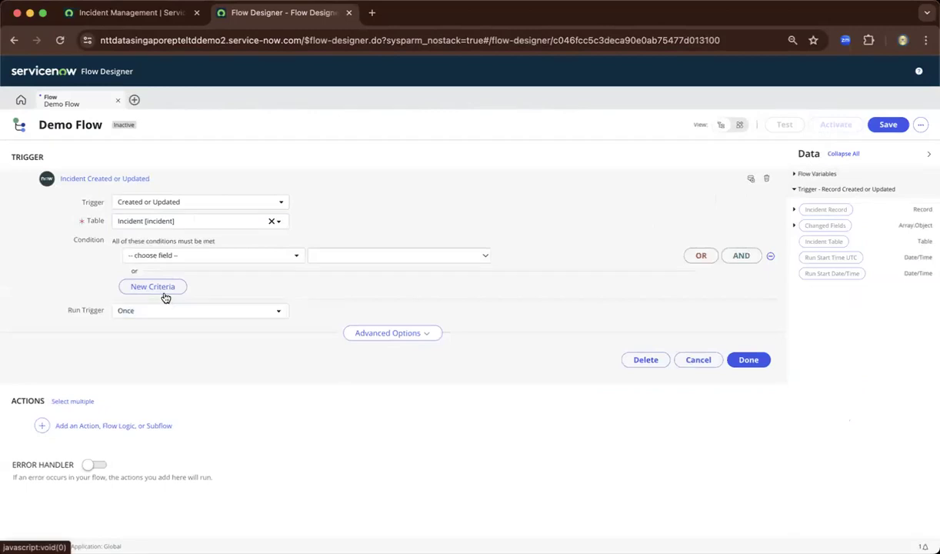
{"action": "left_click", "coordinate": [205, 257]}
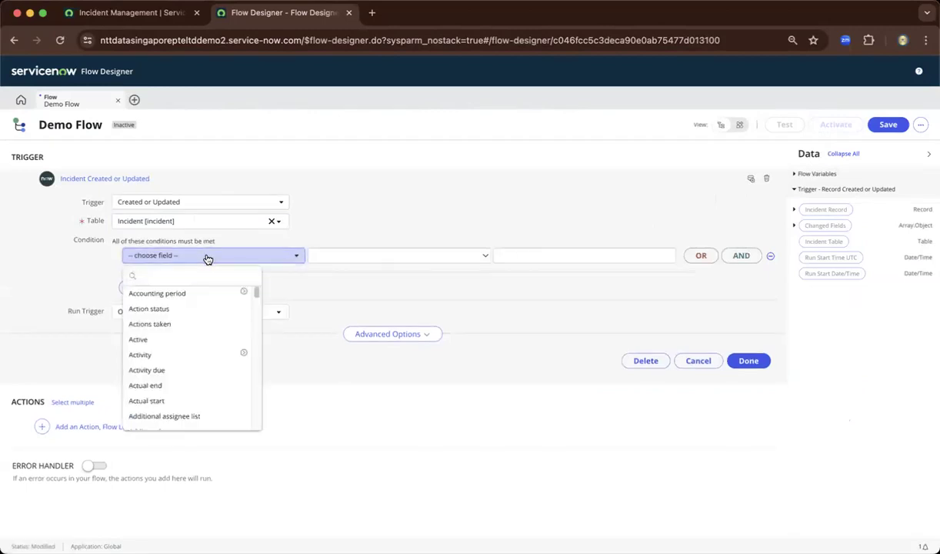
{"action": "type", "text": "acti"}
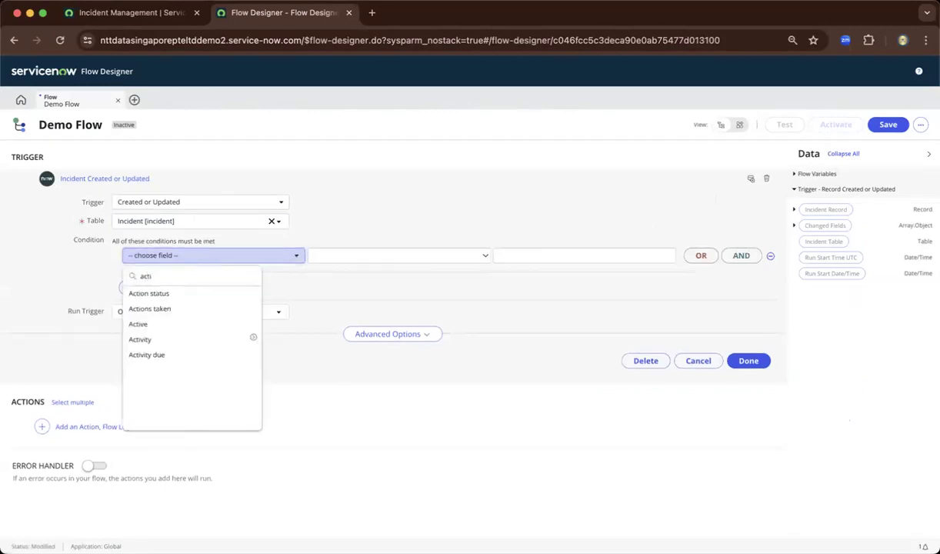
{"action": "left_click", "coordinate": [162, 324]}
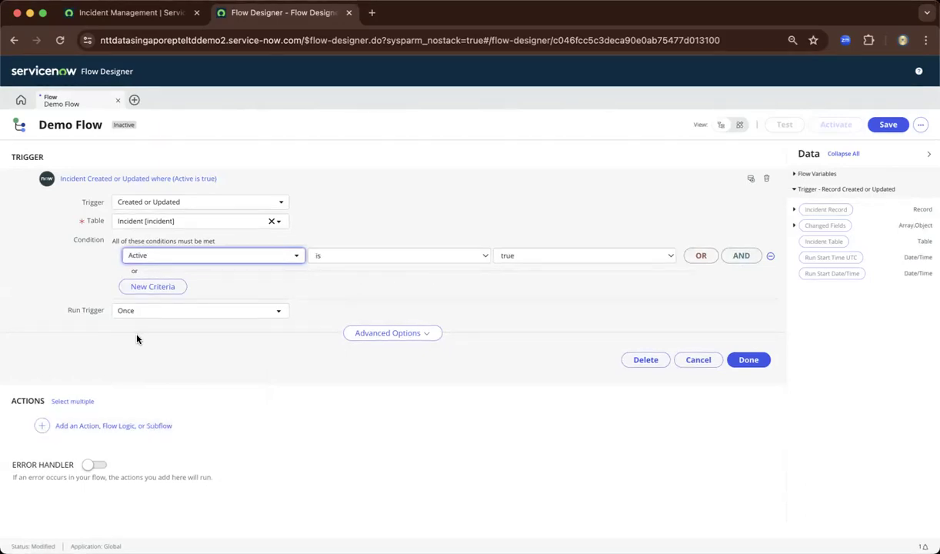
Step: Add a Create Record action from the ServiceNow Core spoke as the flow's first action
{"action": "left_click", "coordinate": [103, 427]}
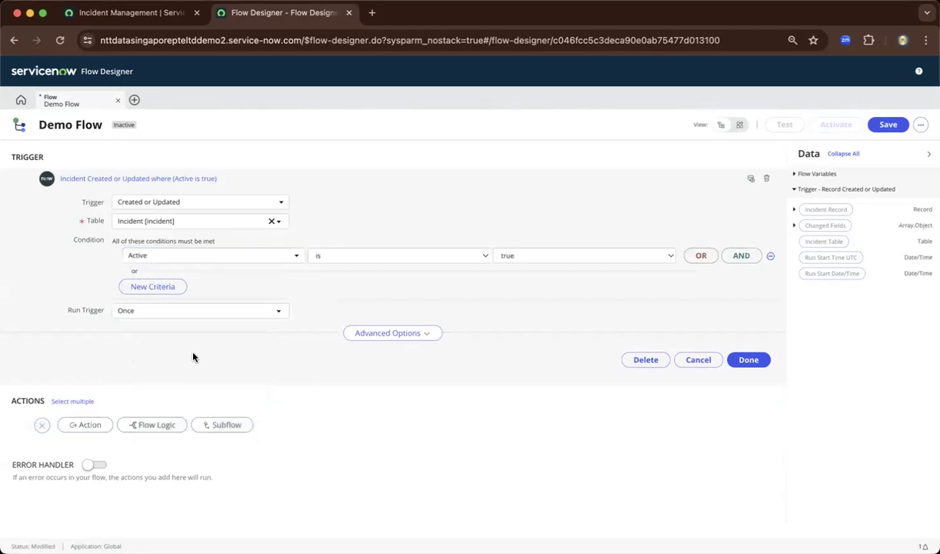
{"action": "left_click", "coordinate": [88, 425]}
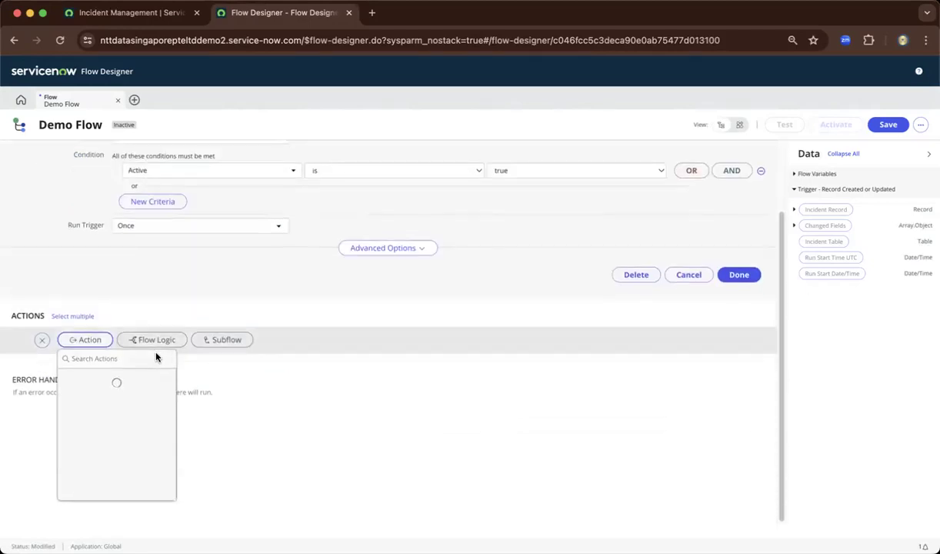
{"action": "left_click", "coordinate": [147, 359]}
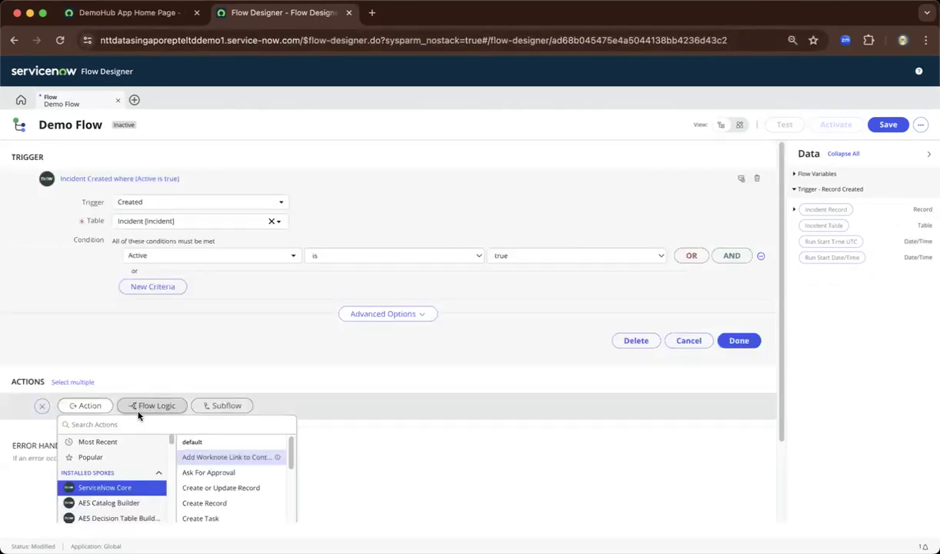
{"action": "scroll", "coordinate": [144, 471], "scroll_direction": "down", "scroll_amount": 2}
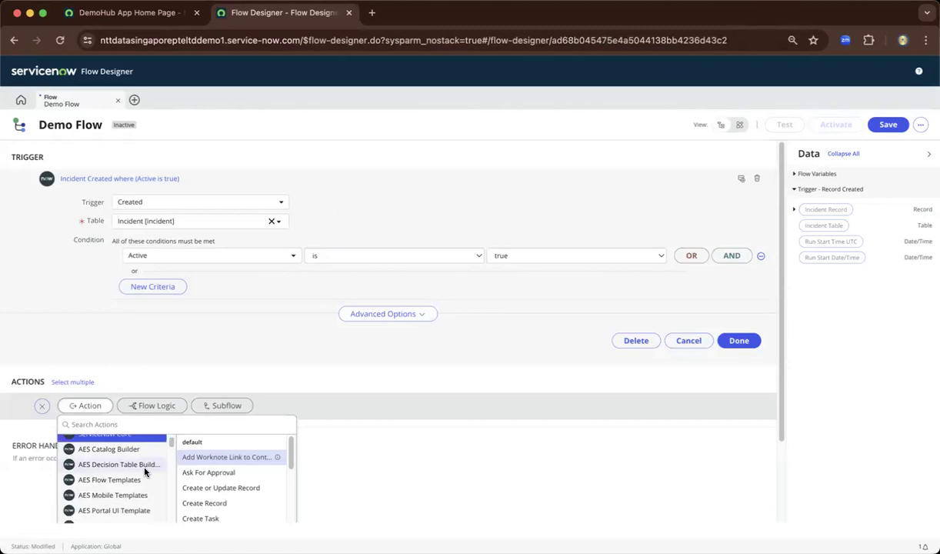
{"action": "scroll", "coordinate": [87, 363], "scroll_direction": "down", "scroll_amount": 3}
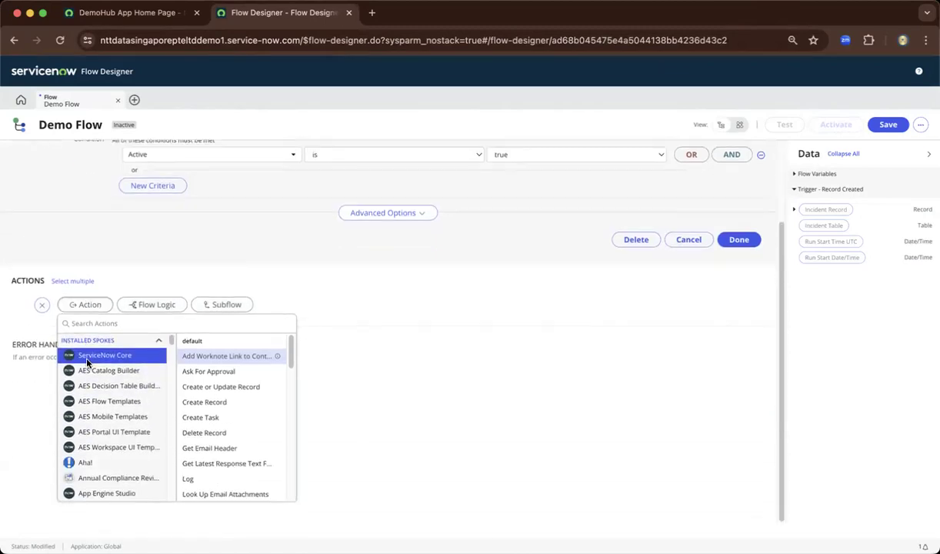
{"action": "left_click", "coordinate": [98, 355]}
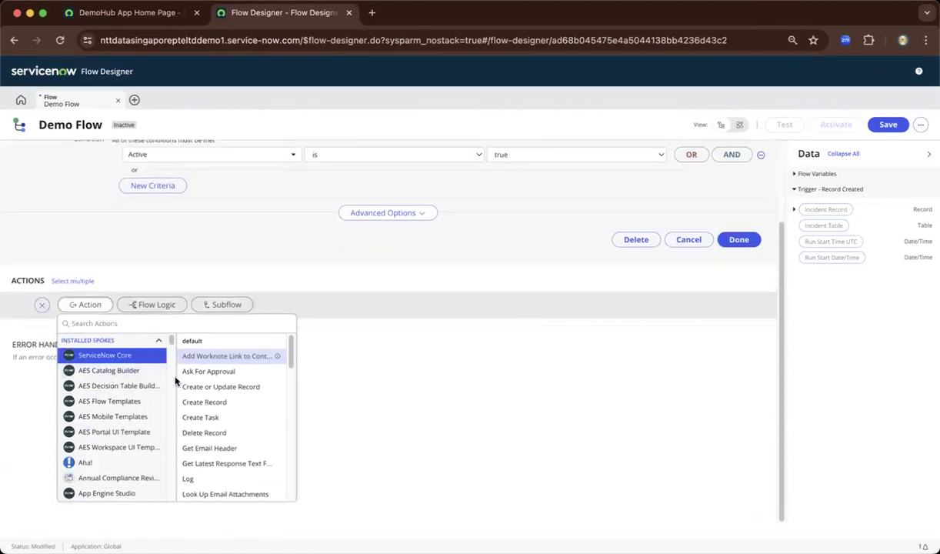
{"action": "scroll", "coordinate": [215, 401], "scroll_direction": "up", "scroll_amount": 2}
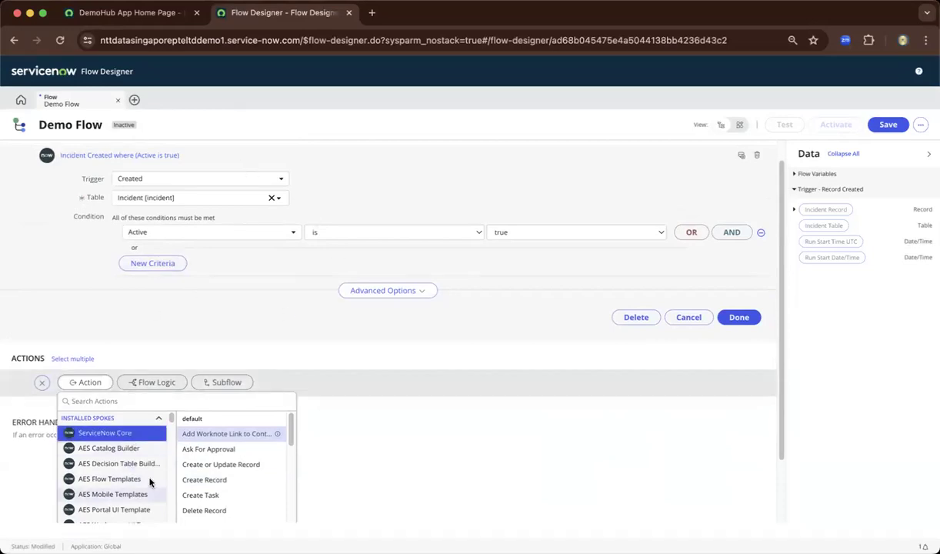
{"action": "left_click", "coordinate": [211, 481]}
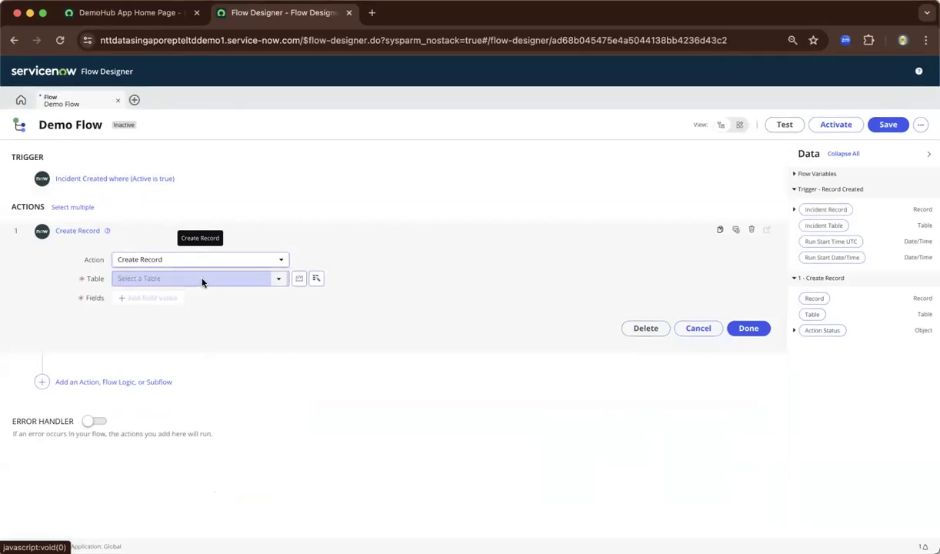
Step: Set the Create Record action's table to Problem [problem]
{"action": "left_click", "coordinate": [280, 278]}
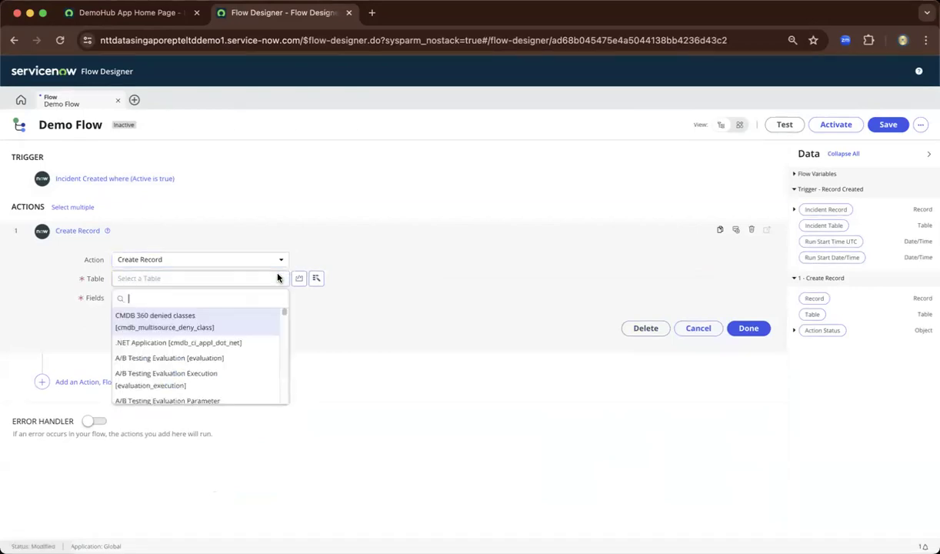
{"action": "type", "text": "problem"}
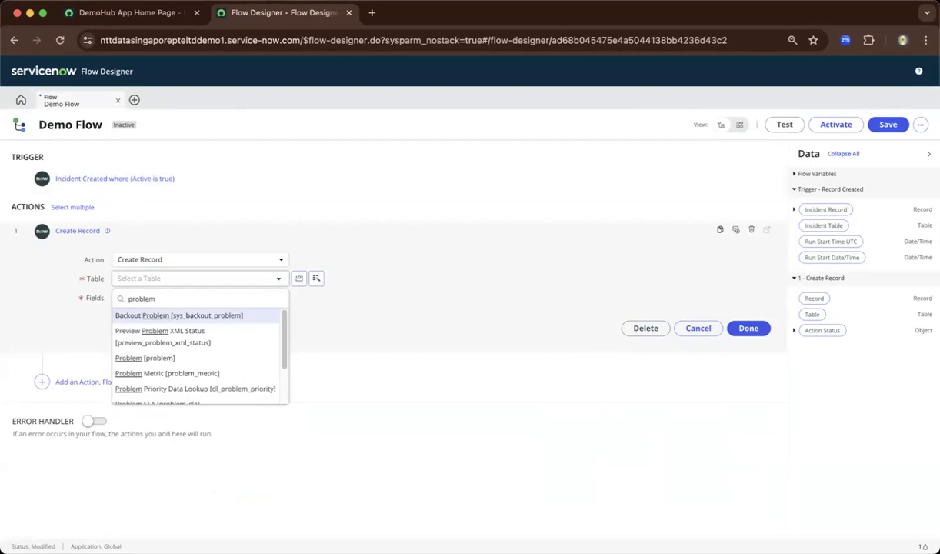
{"action": "left_click", "coordinate": [146, 357]}
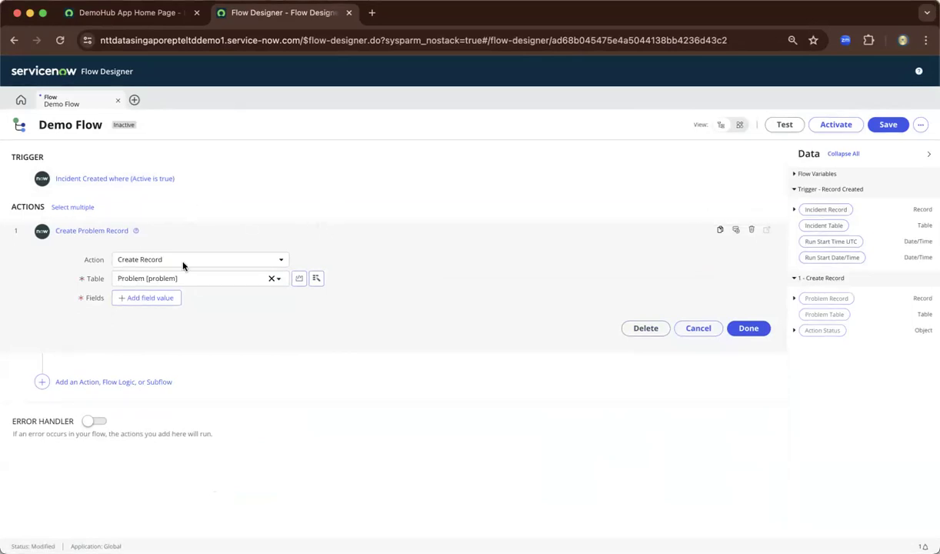
Step: Add the Number field to the new problem record and fill it with the triggering incident record's Number
{"action": "left_click", "coordinate": [146, 298]}
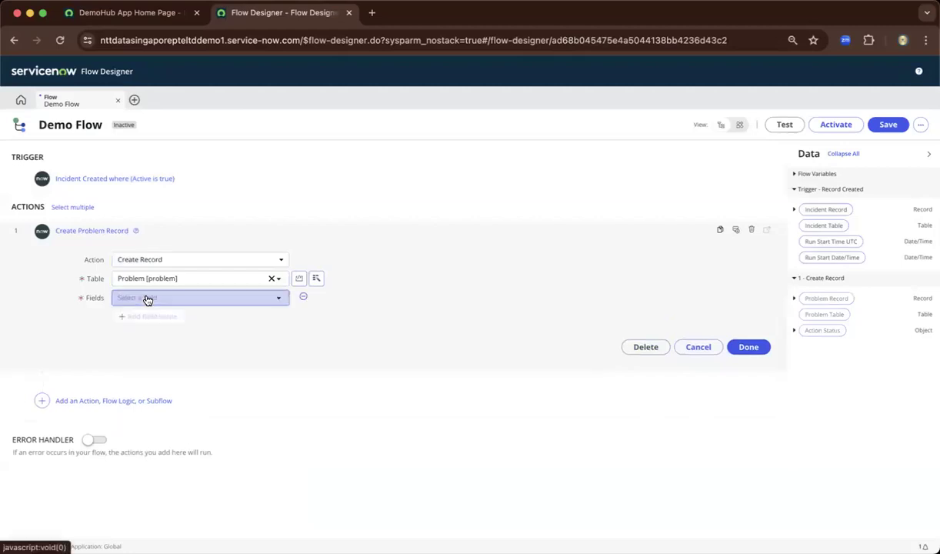
{"action": "left_click", "coordinate": [216, 300]}
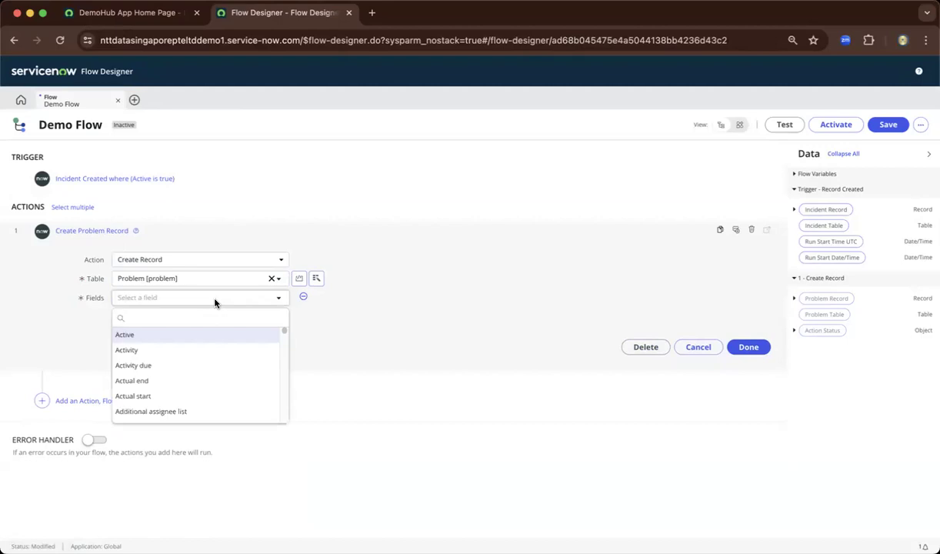
{"action": "type", "text": "nu"}
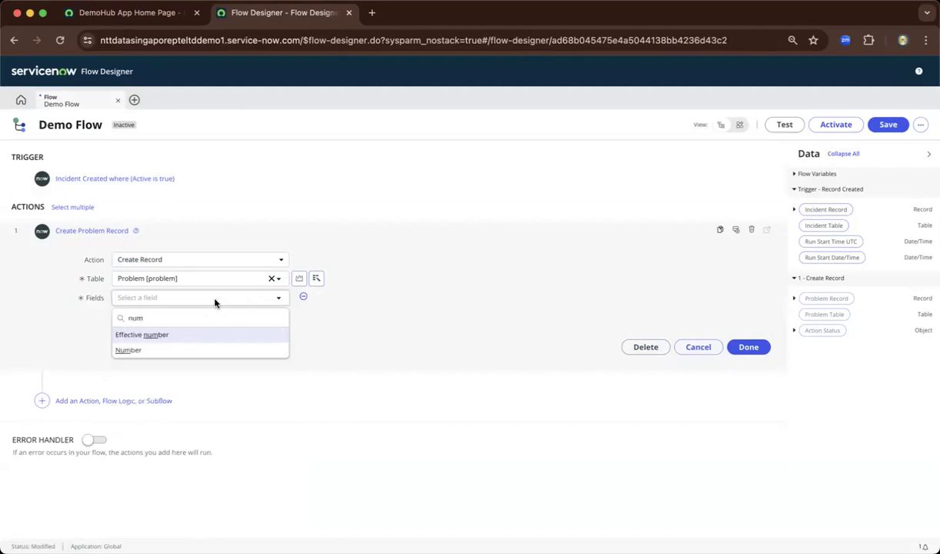
{"action": "type", "text": "m"}
{"action": "left_click", "coordinate": [129, 350]}
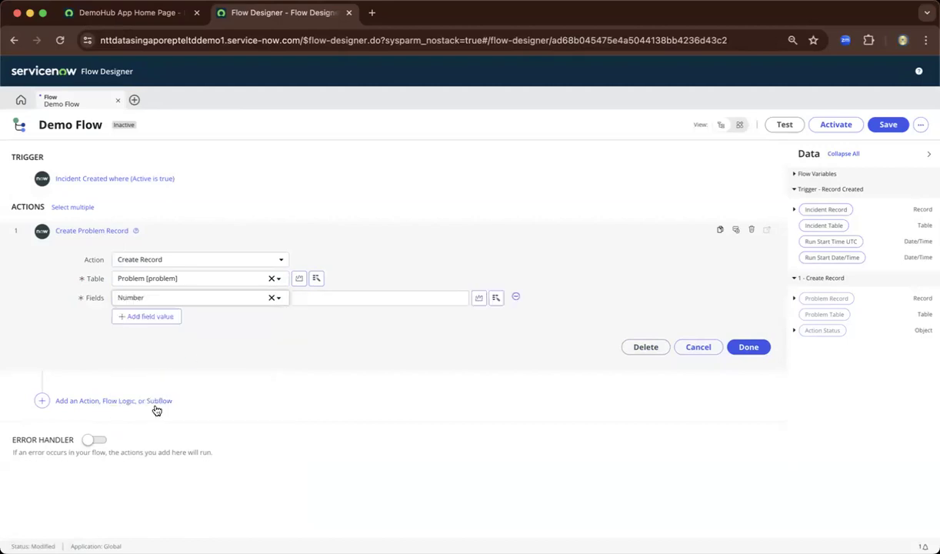
{"action": "left_click", "coordinate": [793, 210]}
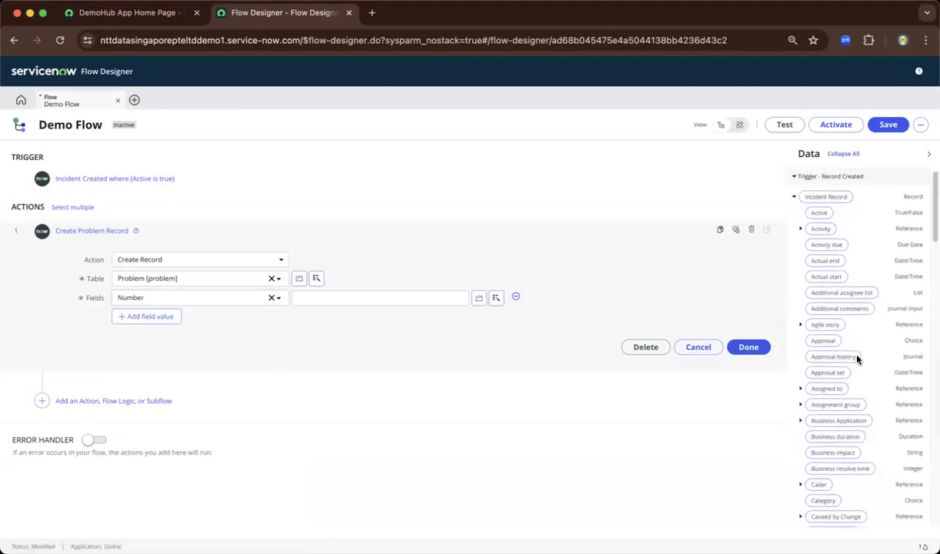
{"action": "scroll", "coordinate": [856, 357], "scroll_direction": "down", "scroll_amount": 5}
{"action": "scroll", "coordinate": [857, 359], "scroll_direction": "down", "scroll_amount": 8}
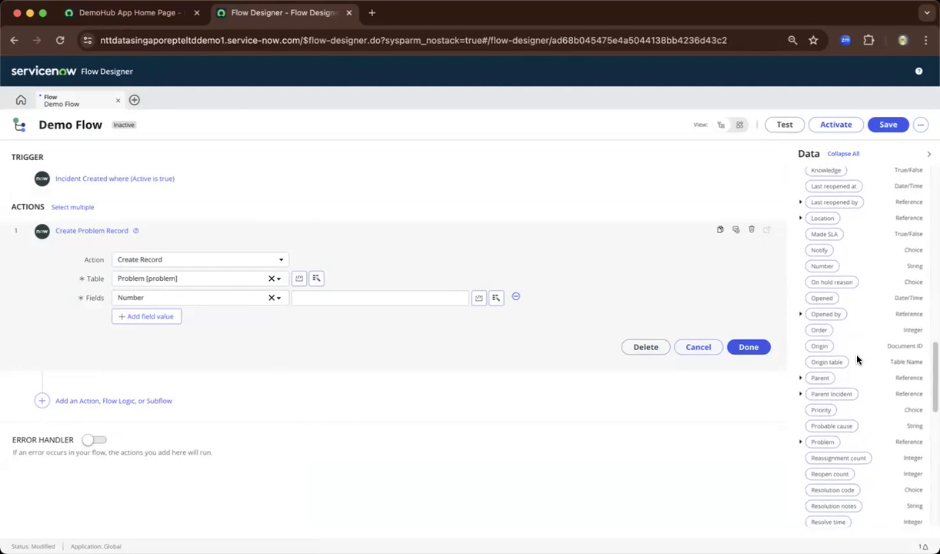
{"action": "scroll", "coordinate": [859, 359], "scroll_direction": "up", "scroll_amount": 3}
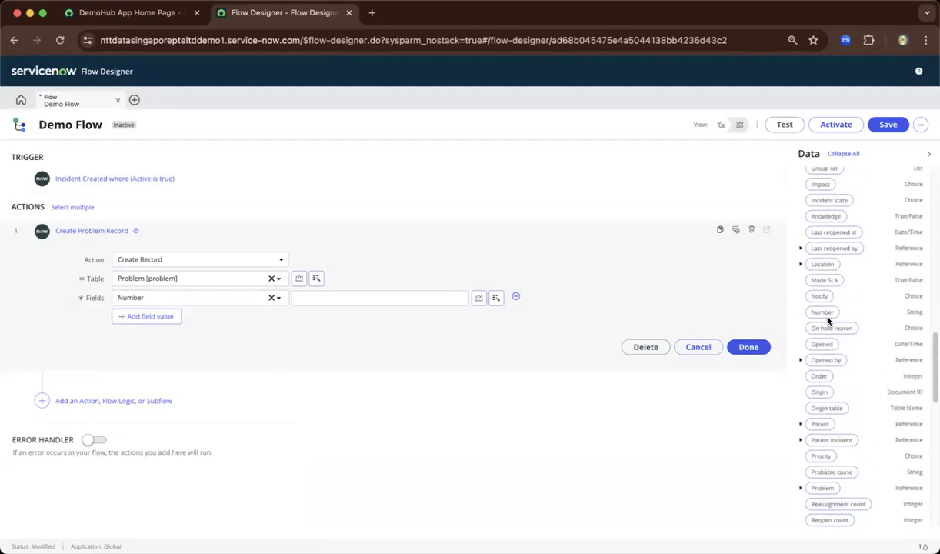
{"action": "left_click_drag", "start_coordinate": [826, 314], "coordinate": [478, 276]}
{"action": "mouse_move", "coordinate": [380, 282]}
{"action": "left_mouse_down"}
{"action": "mouse_move", "coordinate": [374, 297]}
{"action": "mouse_move", "coordinate": [389, 298]}
{"action": "left_mouse_up"}
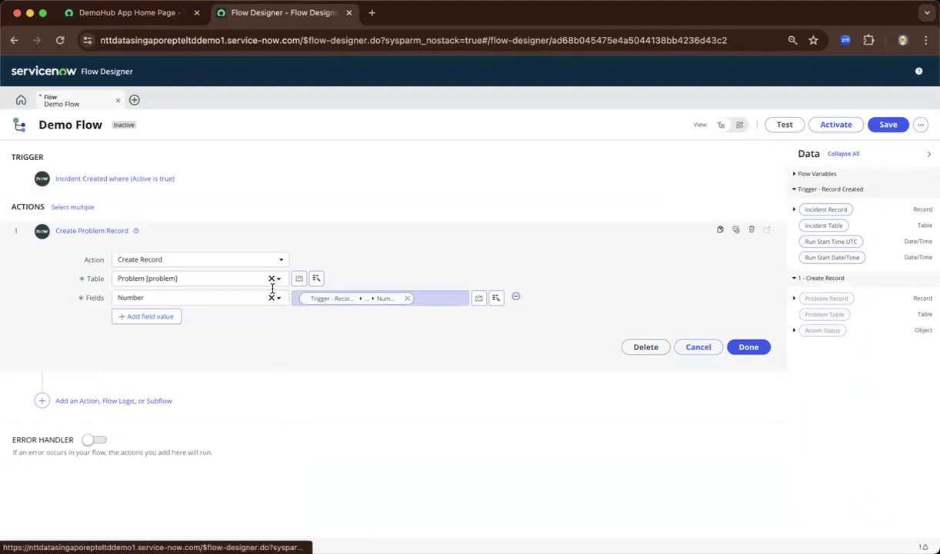
Step: Add a Send Email action from the ServiceNow Core spoke as the flow's second action
{"action": "left_click", "coordinate": [112, 401]}
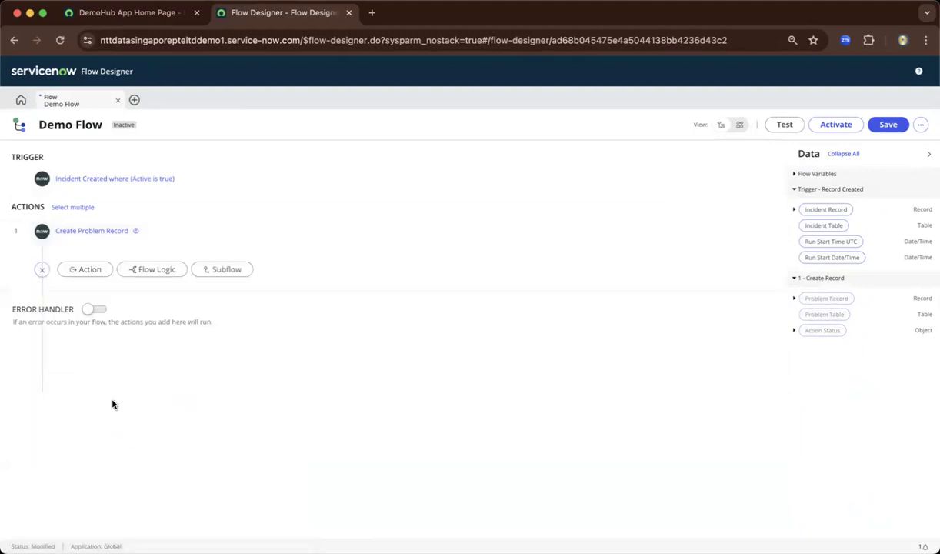
{"action": "left_click", "coordinate": [86, 271]}
{"action": "left_click", "coordinate": [124, 292]}
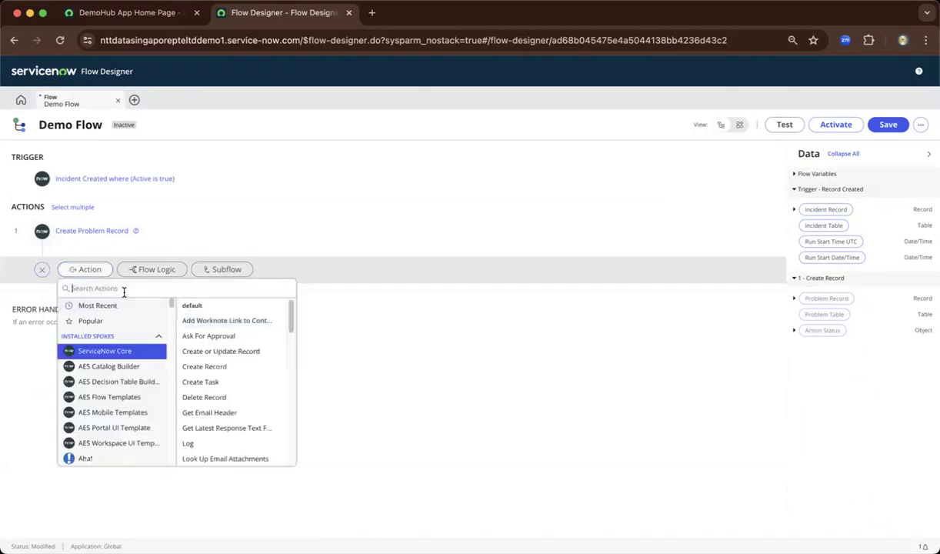
{"action": "type", "text": "email"}
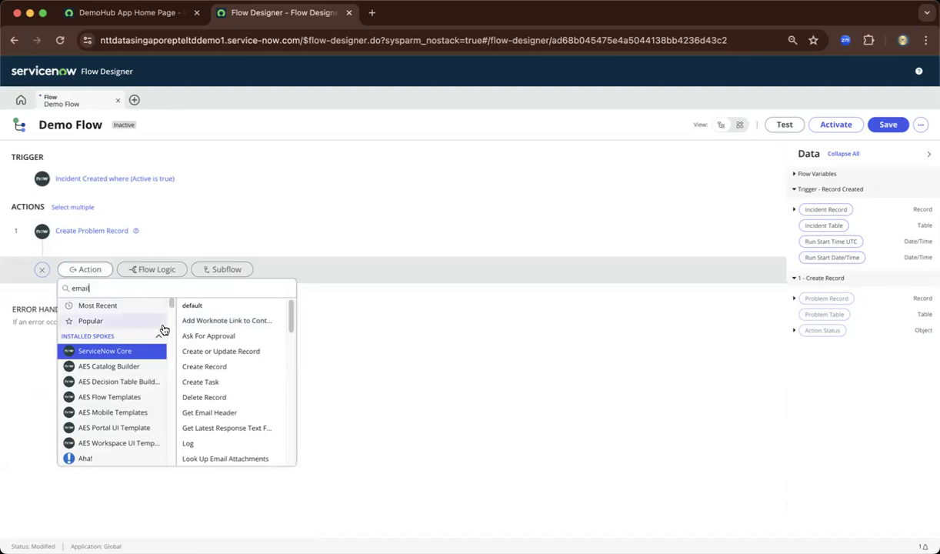
{"action": "scroll", "coordinate": [222, 338], "scroll_direction": "down", "scroll_amount": 1}
{"action": "scroll", "coordinate": [222, 342], "scroll_direction": "down", "scroll_amount": 4}
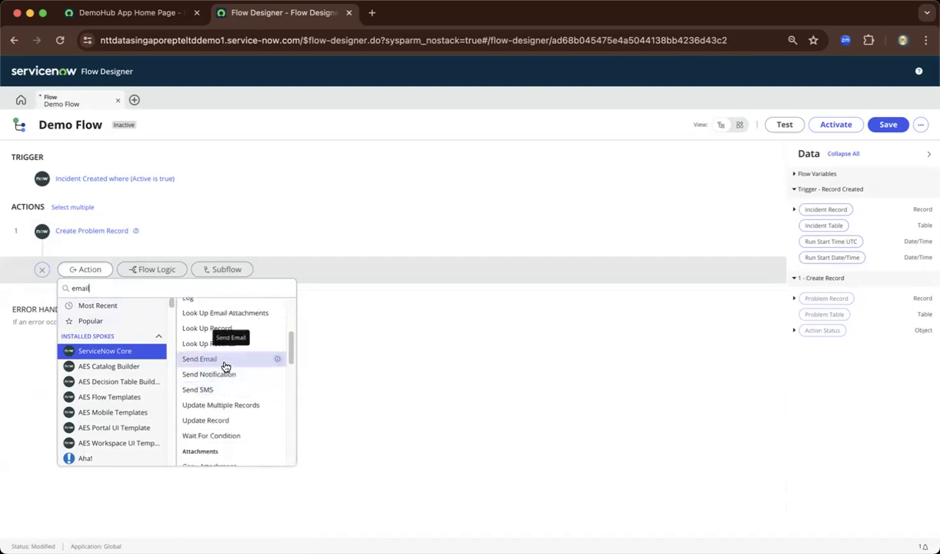
{"action": "left_click", "coordinate": [217, 361]}
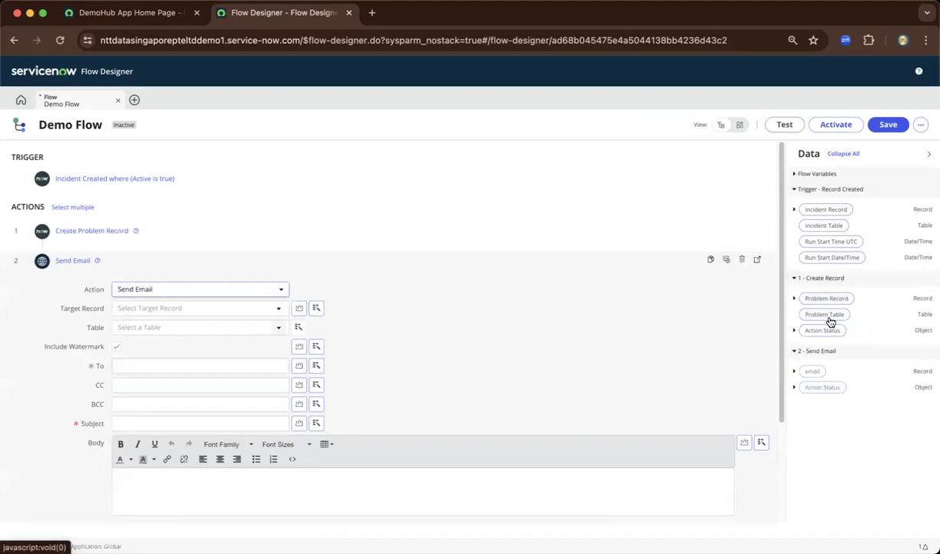
Step: Address the email to the created problem record's Assigned to value, set the subject to "This is my subject", and finish the action
{"action": "scroll", "coordinate": [562, 342], "scroll_direction": "down", "scroll_amount": 3}
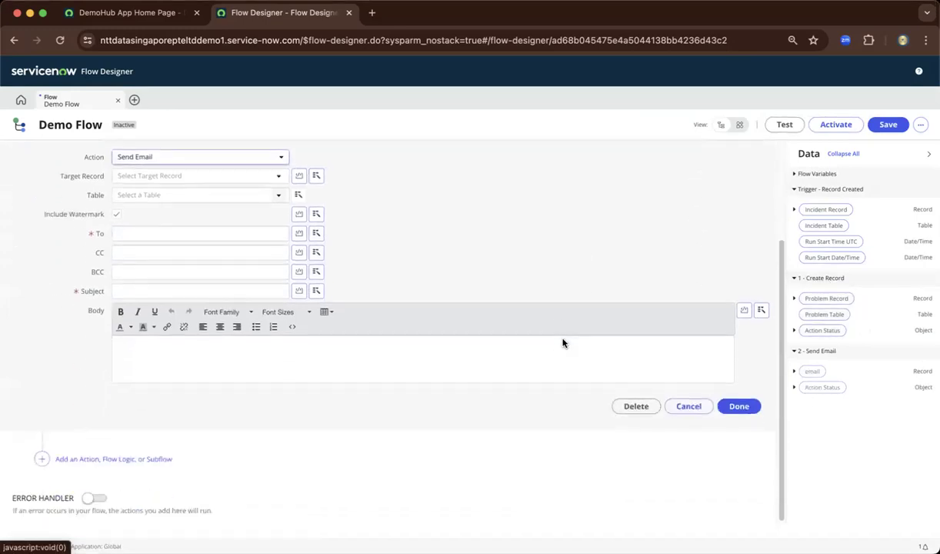
{"action": "scroll", "coordinate": [498, 346], "scroll_direction": "up", "scroll_amount": 3}
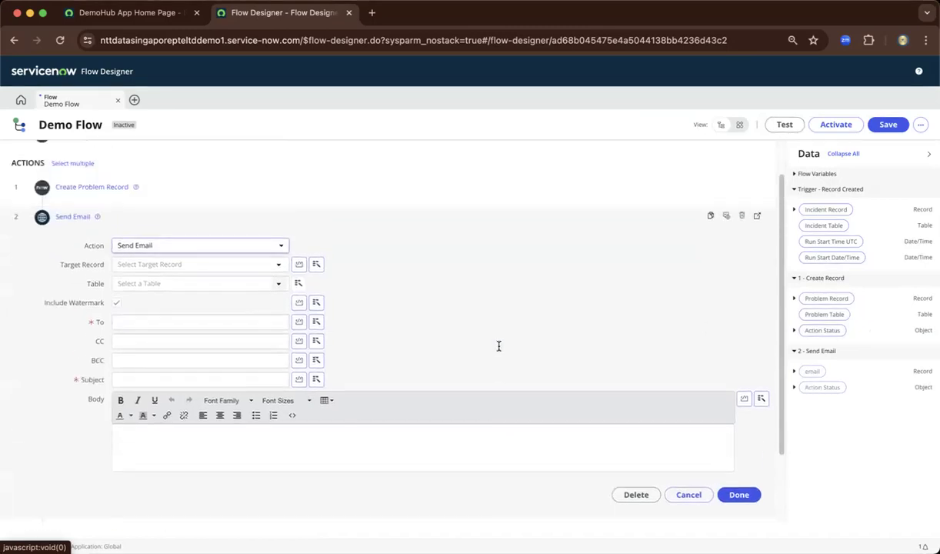
{"action": "scroll", "coordinate": [498, 346], "scroll_direction": "down", "scroll_amount": 3}
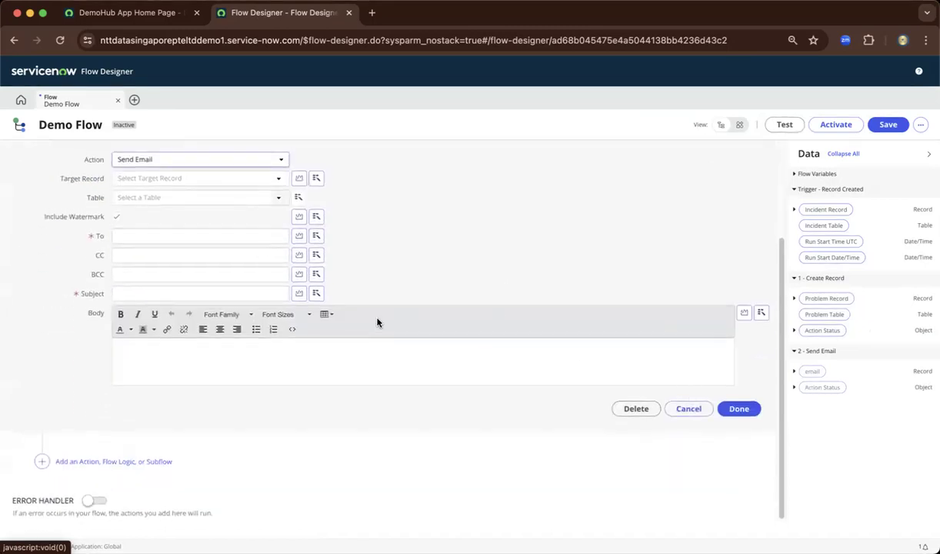
{"action": "scroll", "coordinate": [378, 323], "scroll_direction": "up", "scroll_amount": 1}
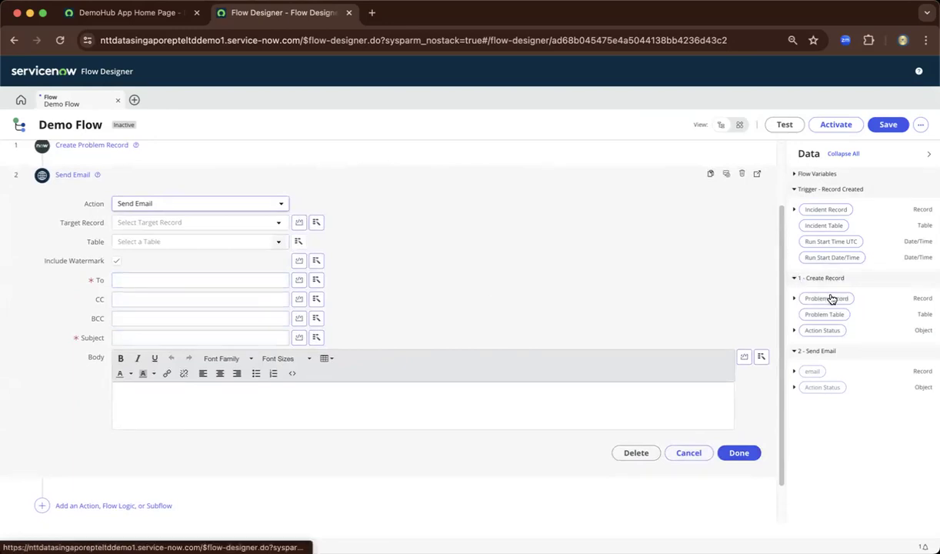
{"action": "left_click", "coordinate": [794, 300]}
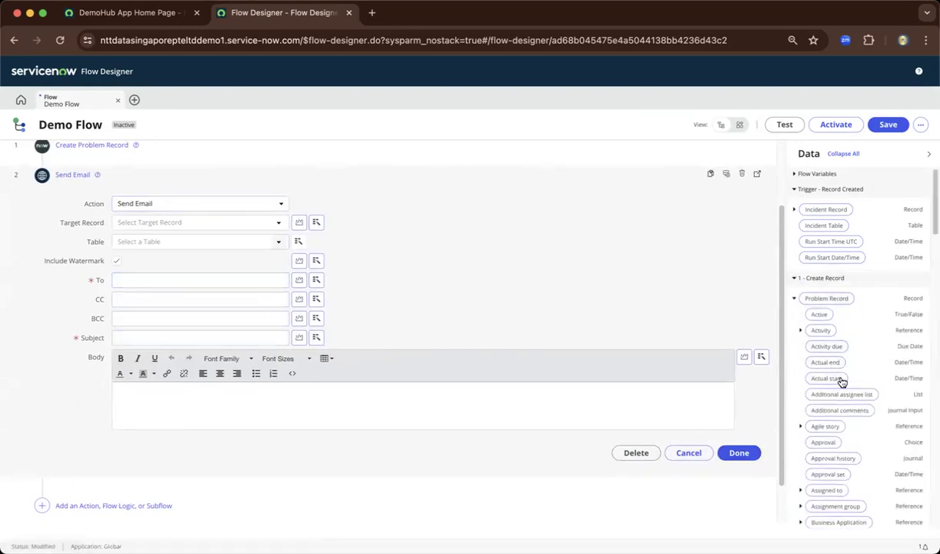
{"action": "scroll", "coordinate": [840, 382], "scroll_direction": "down", "scroll_amount": 3}
{"action": "scroll", "coordinate": [849, 317], "scroll_direction": "down", "scroll_amount": 1}
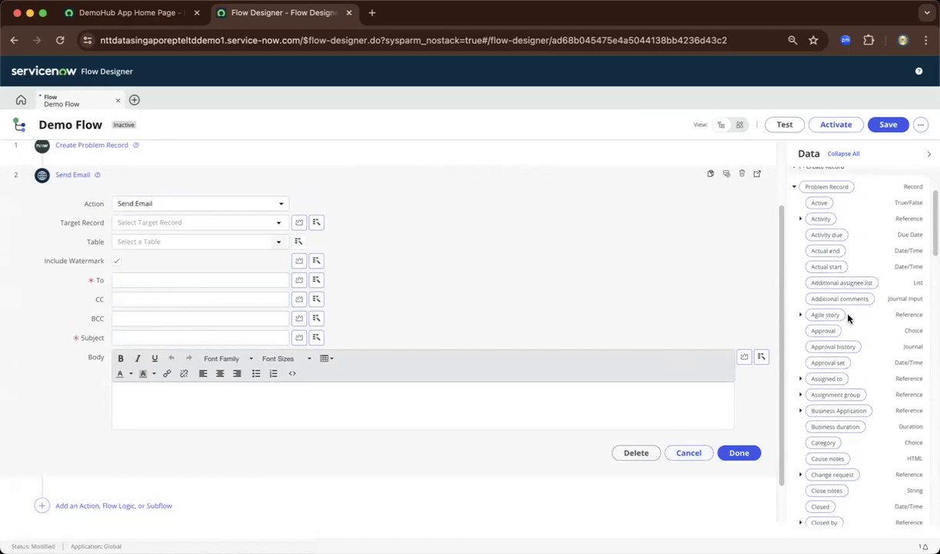
{"action": "left_click_drag", "start_coordinate": [841, 385], "coordinate": [167, 280]}
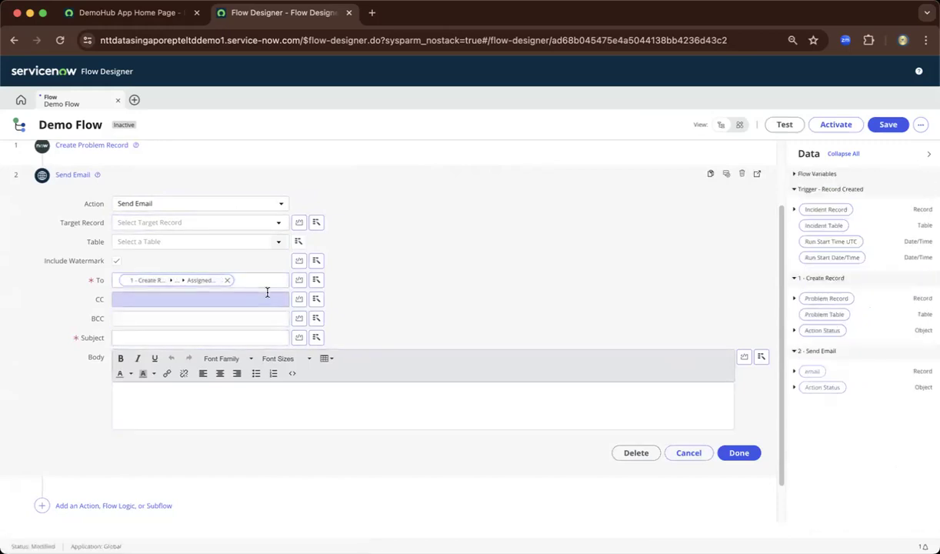
{"action": "left_click", "coordinate": [257, 333]}
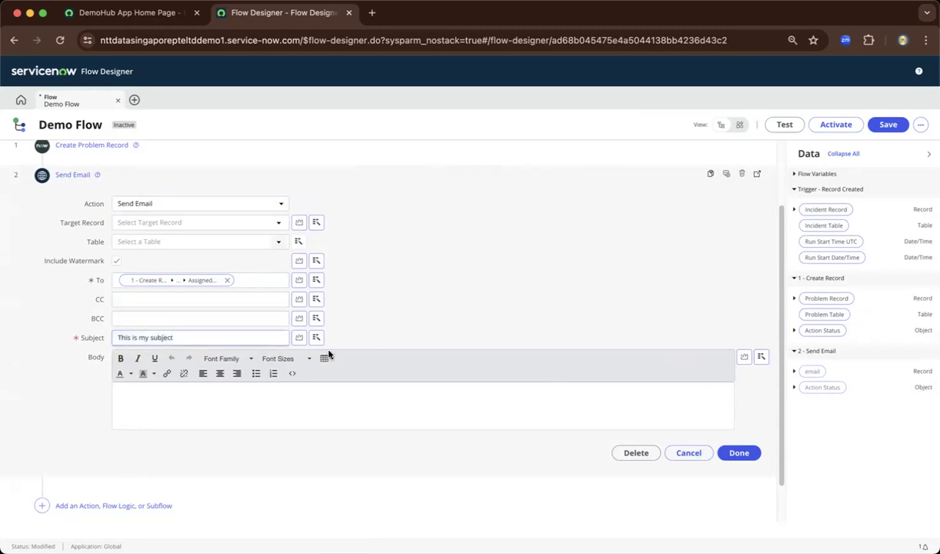
{"action": "left_click", "coordinate": [733, 453]}
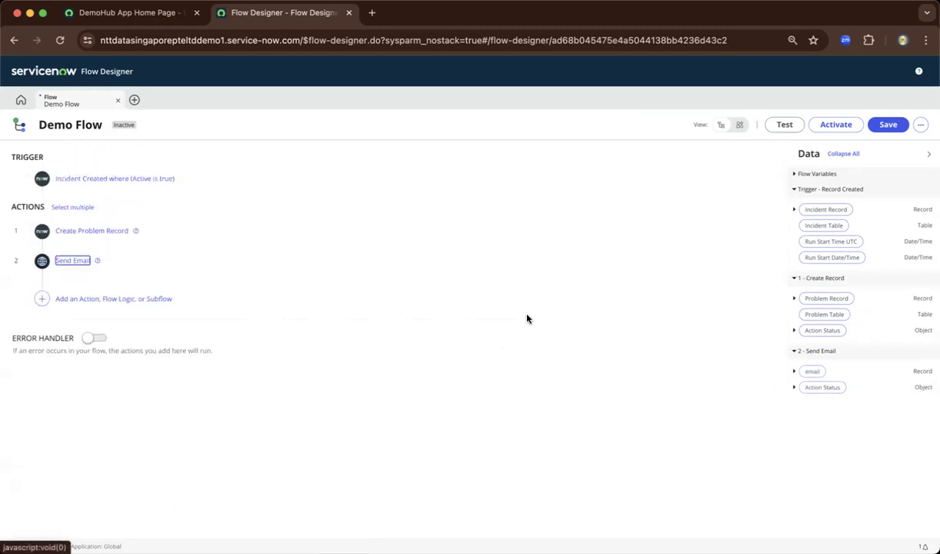
Step: Run a test of the flow using the "Account locked" incident record
{"action": "left_click", "coordinate": [784, 124]}
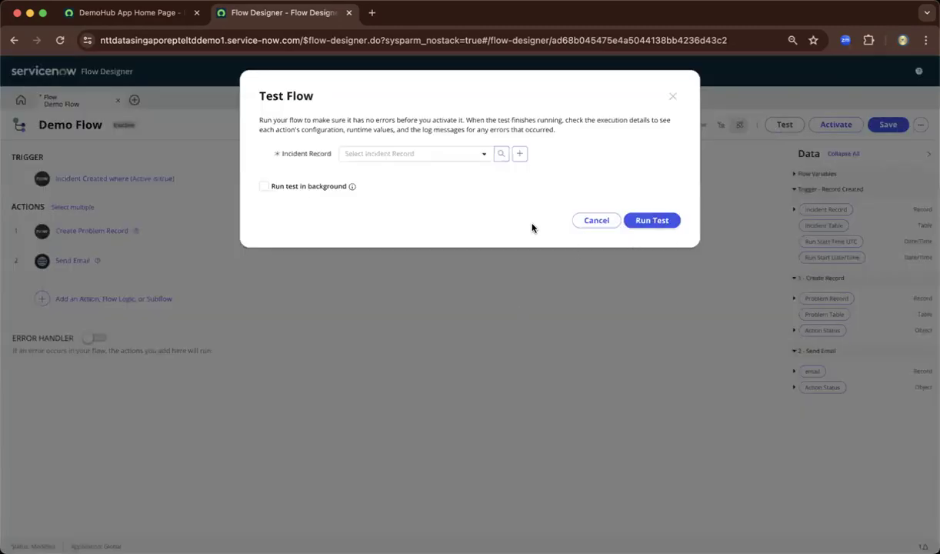
{"action": "left_click", "coordinate": [470, 158]}
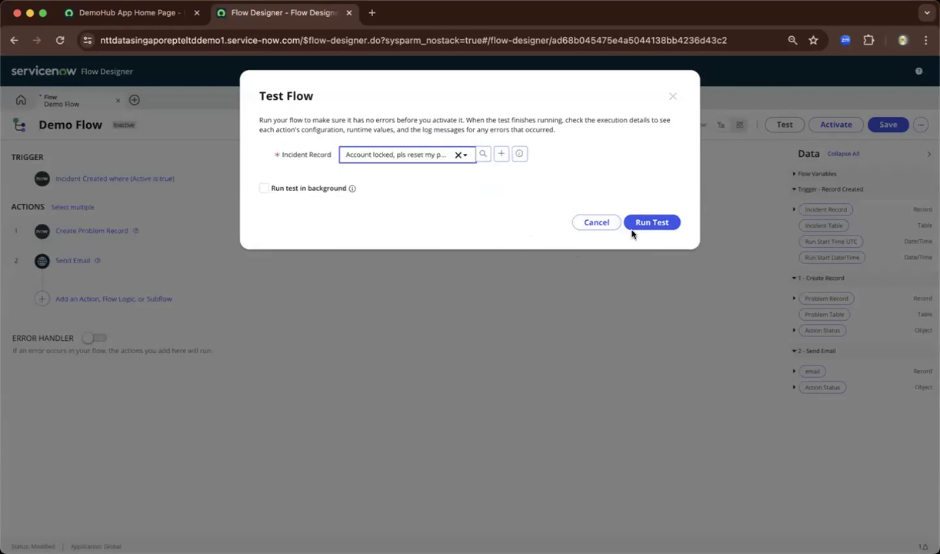
{"action": "left_click", "coordinate": [651, 225]}
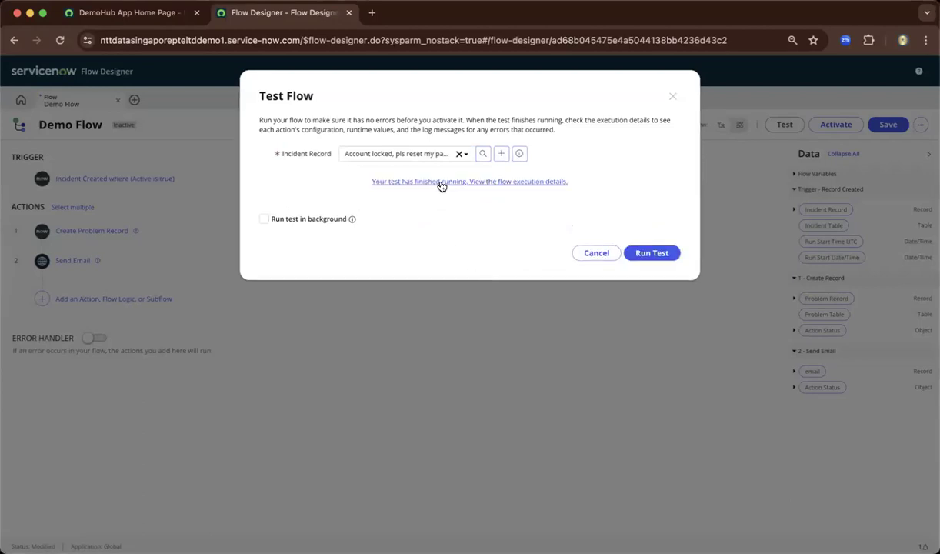
Step: Examine the test run's execution details and the Send Email action's logs, and return to the Demo Flow with the test dialog closed
{"action": "left_click", "coordinate": [441, 182]}
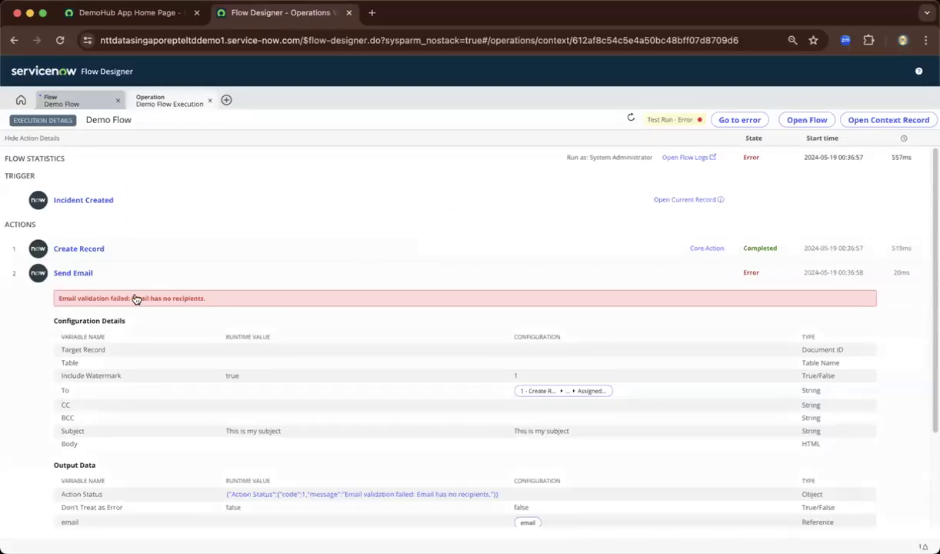
{"action": "scroll", "coordinate": [142, 300], "scroll_direction": "down", "scroll_amount": 2}
{"action": "scroll", "coordinate": [143, 300], "scroll_direction": "down", "scroll_amount": 2}
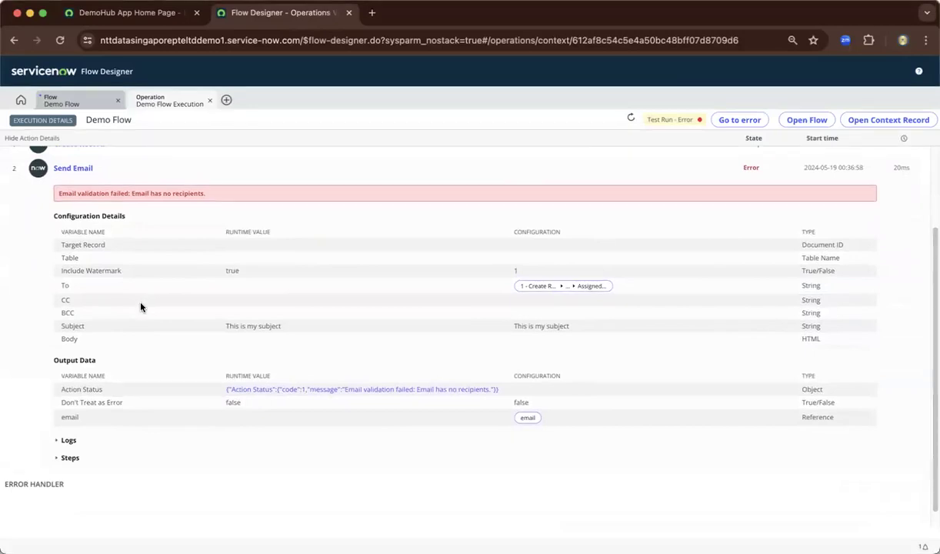
{"action": "left_click", "coordinate": [57, 440]}
{"action": "scroll", "coordinate": [120, 394], "scroll_direction": "down", "scroll_amount": 4}
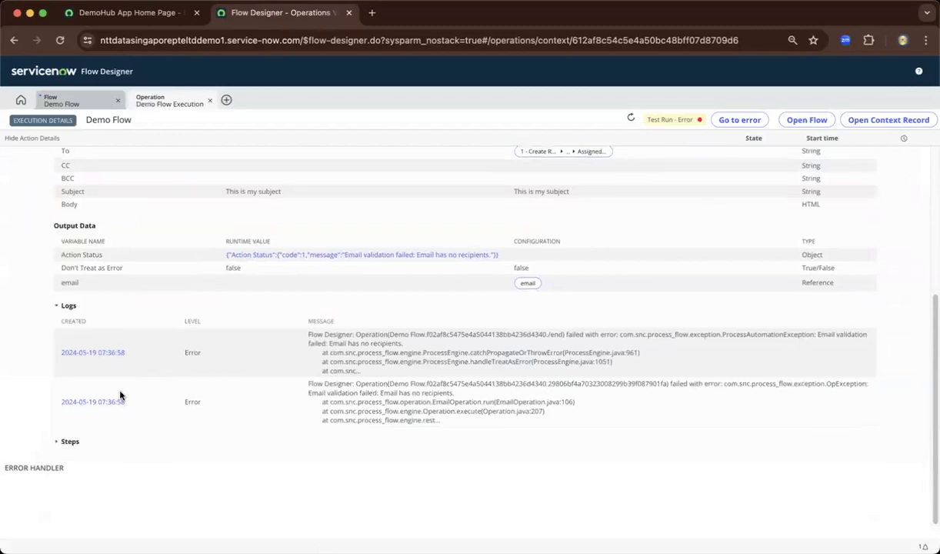
{"action": "scroll", "coordinate": [119, 395], "scroll_direction": "up", "scroll_amount": 6}
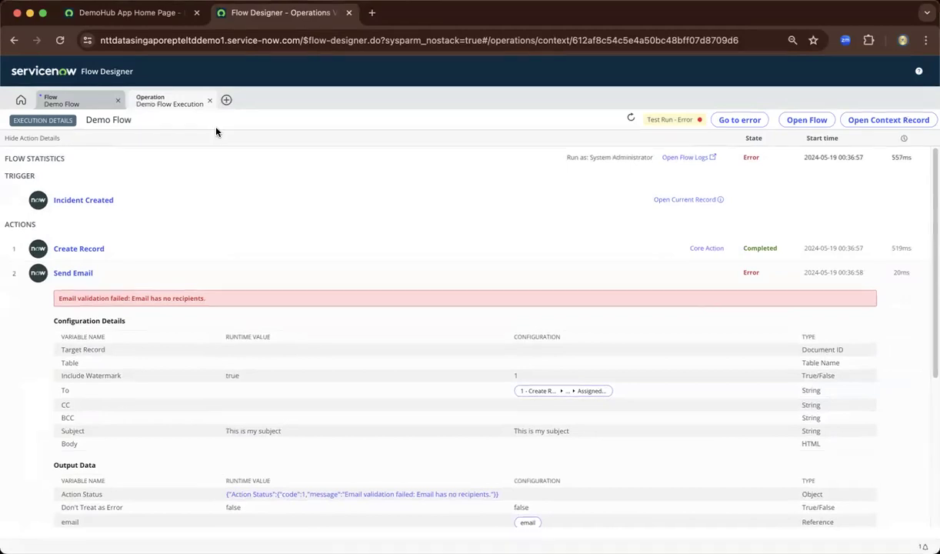
{"action": "left_click", "coordinate": [83, 103]}
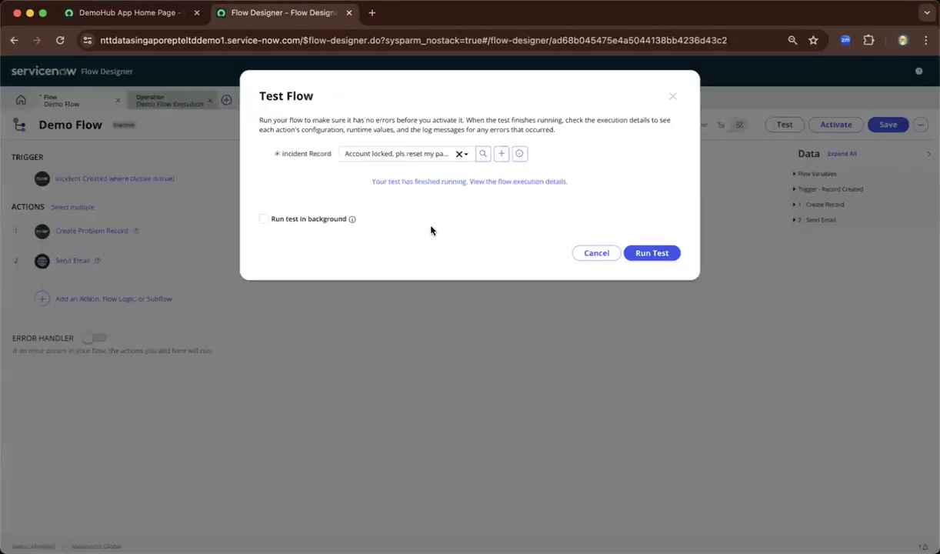
{"action": "left_click", "coordinate": [596, 253]}
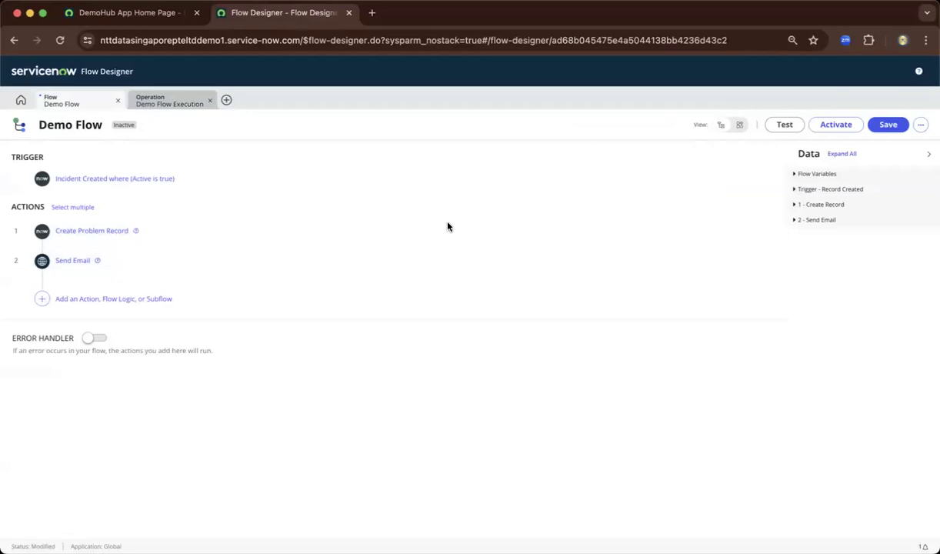